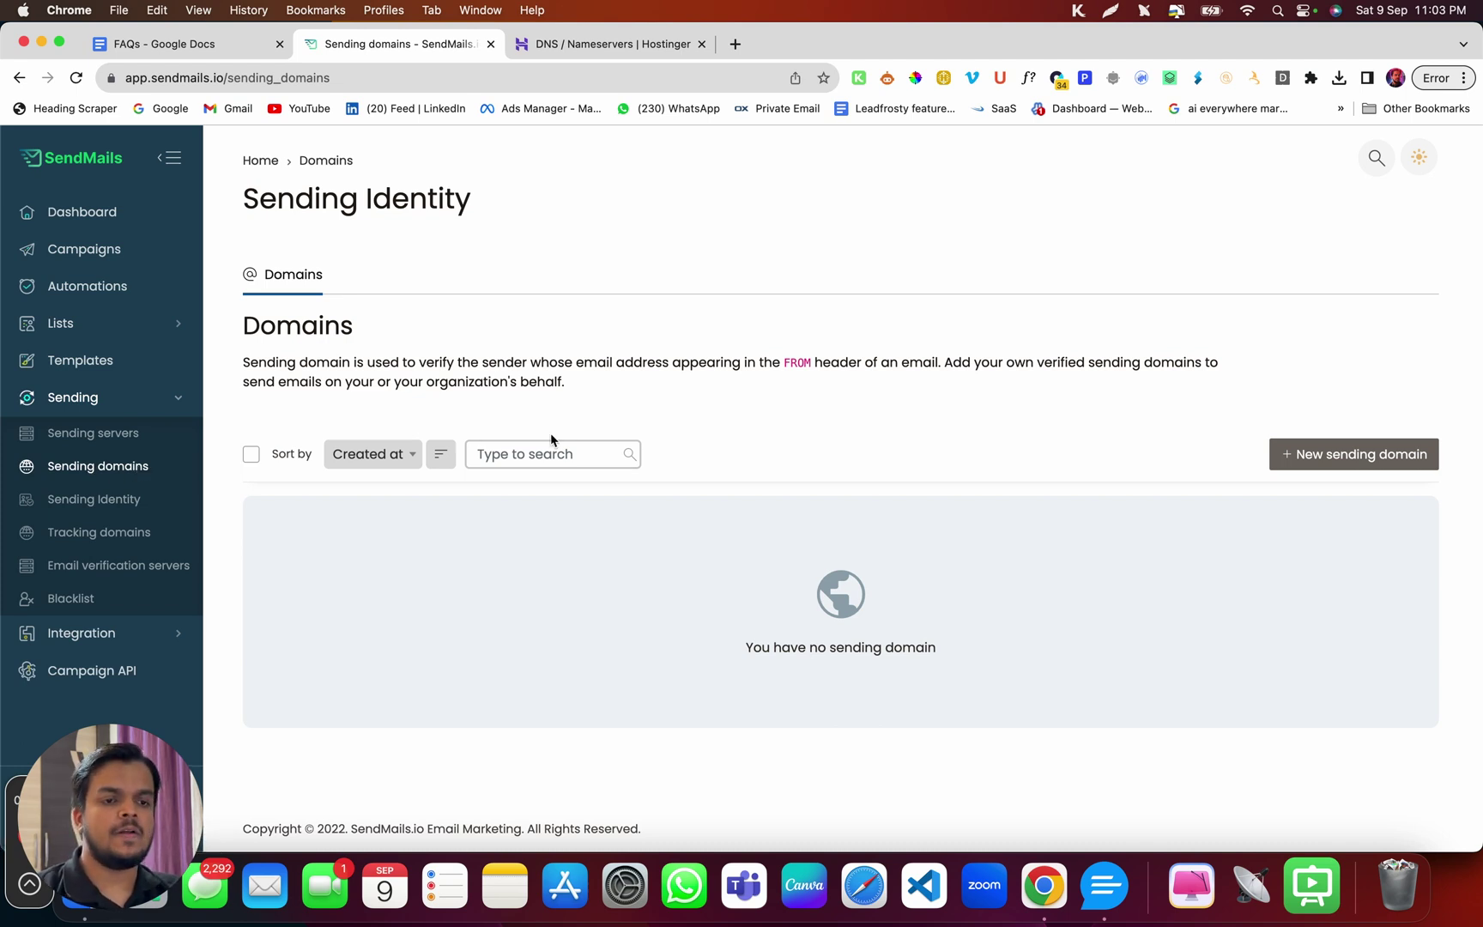
Add saasbirdy.com as a new sending domain with Signing enabled left on, and save it.
click(1303, 452)
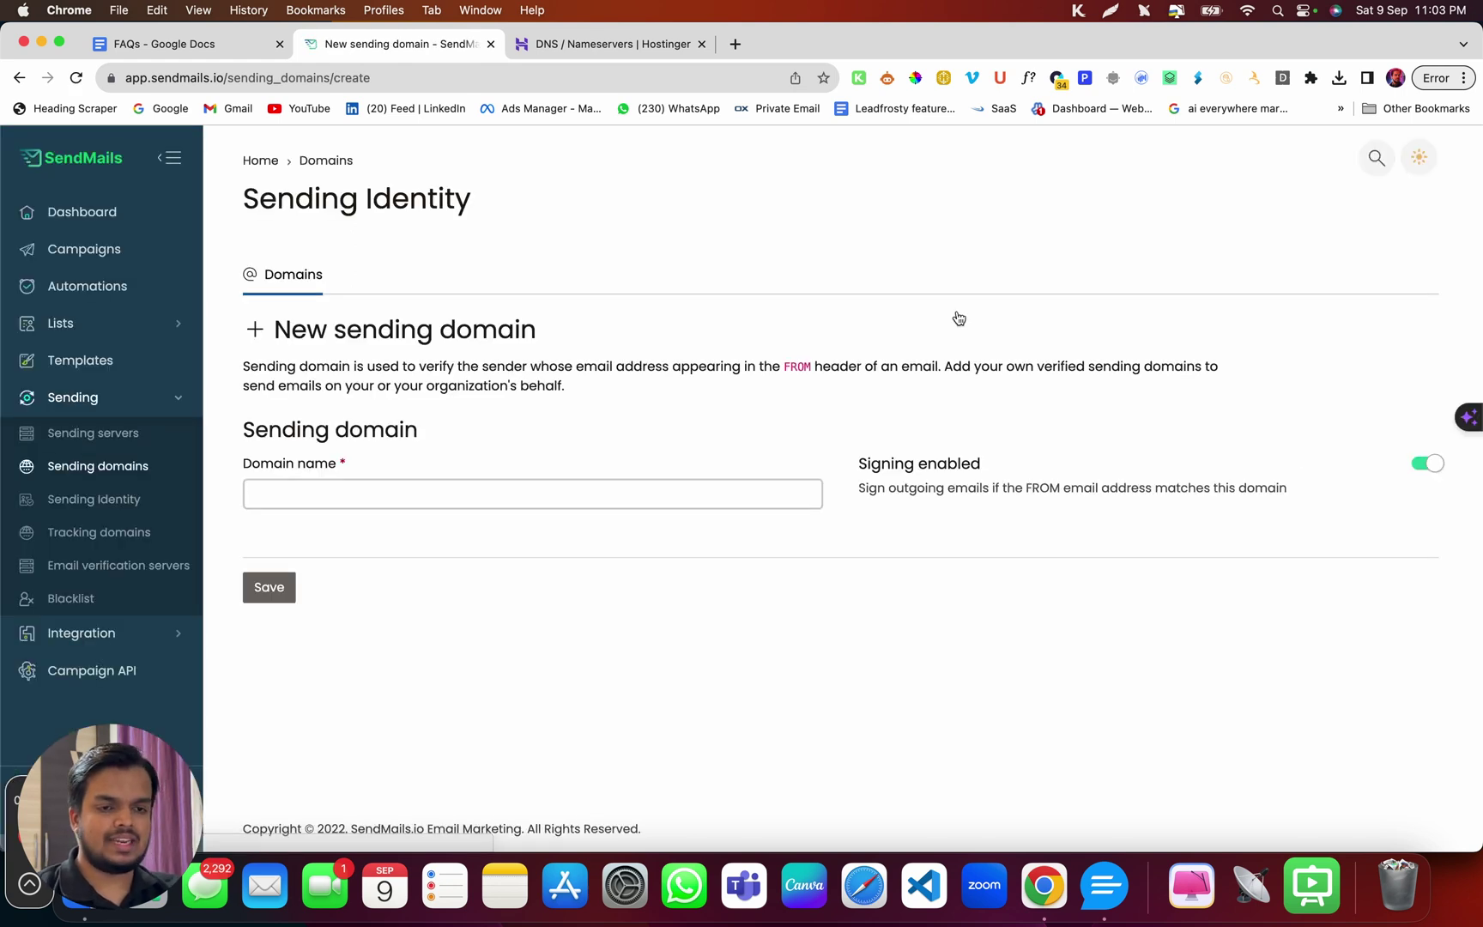
click(579, 495)
text(saas)
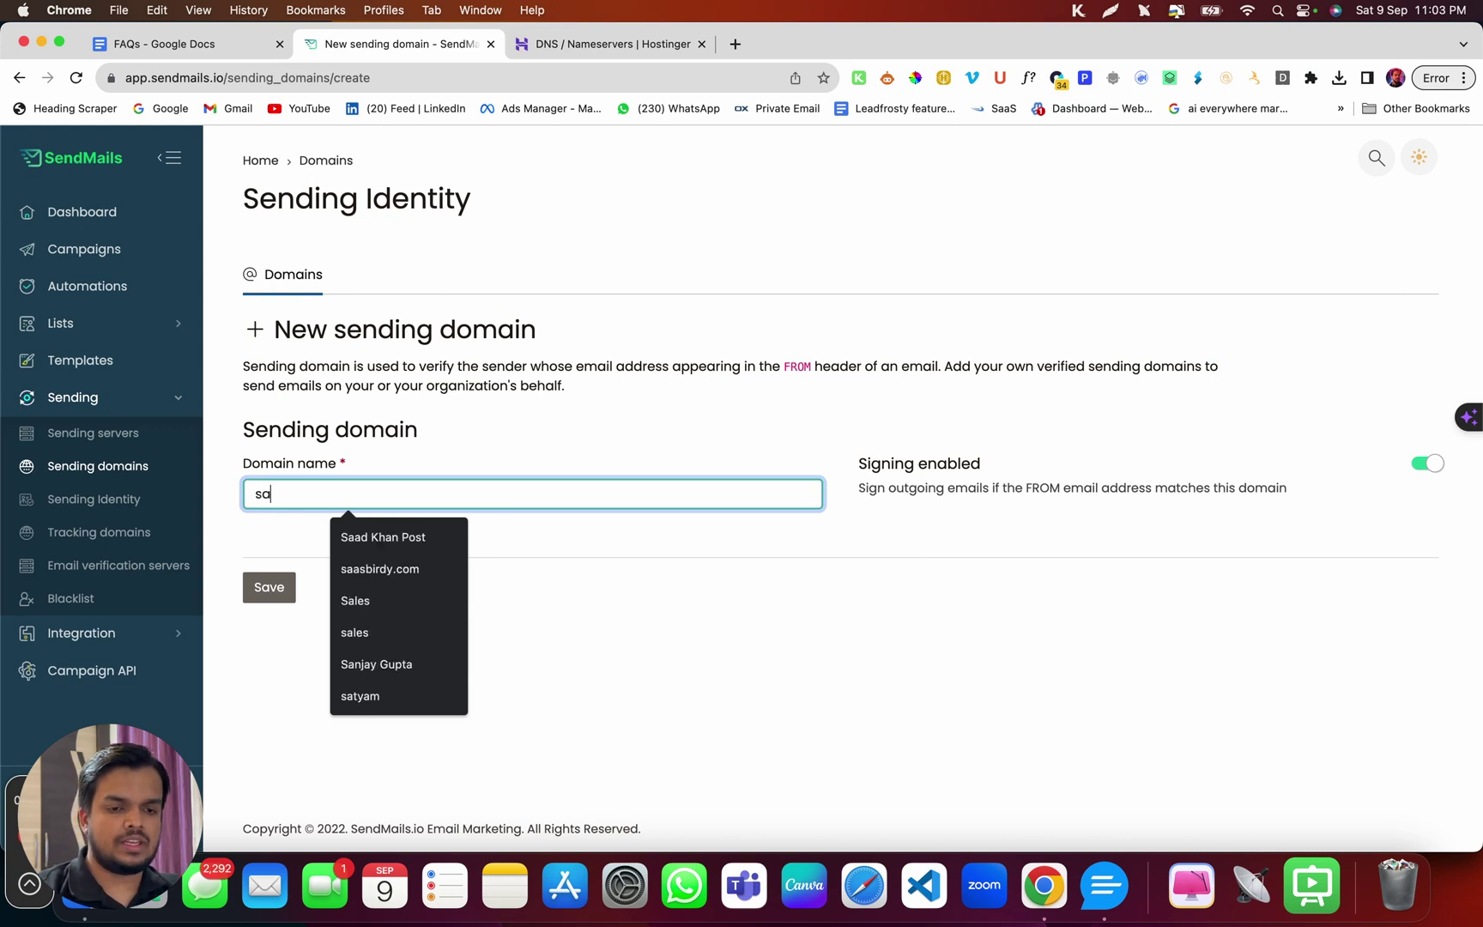
click(399, 537)
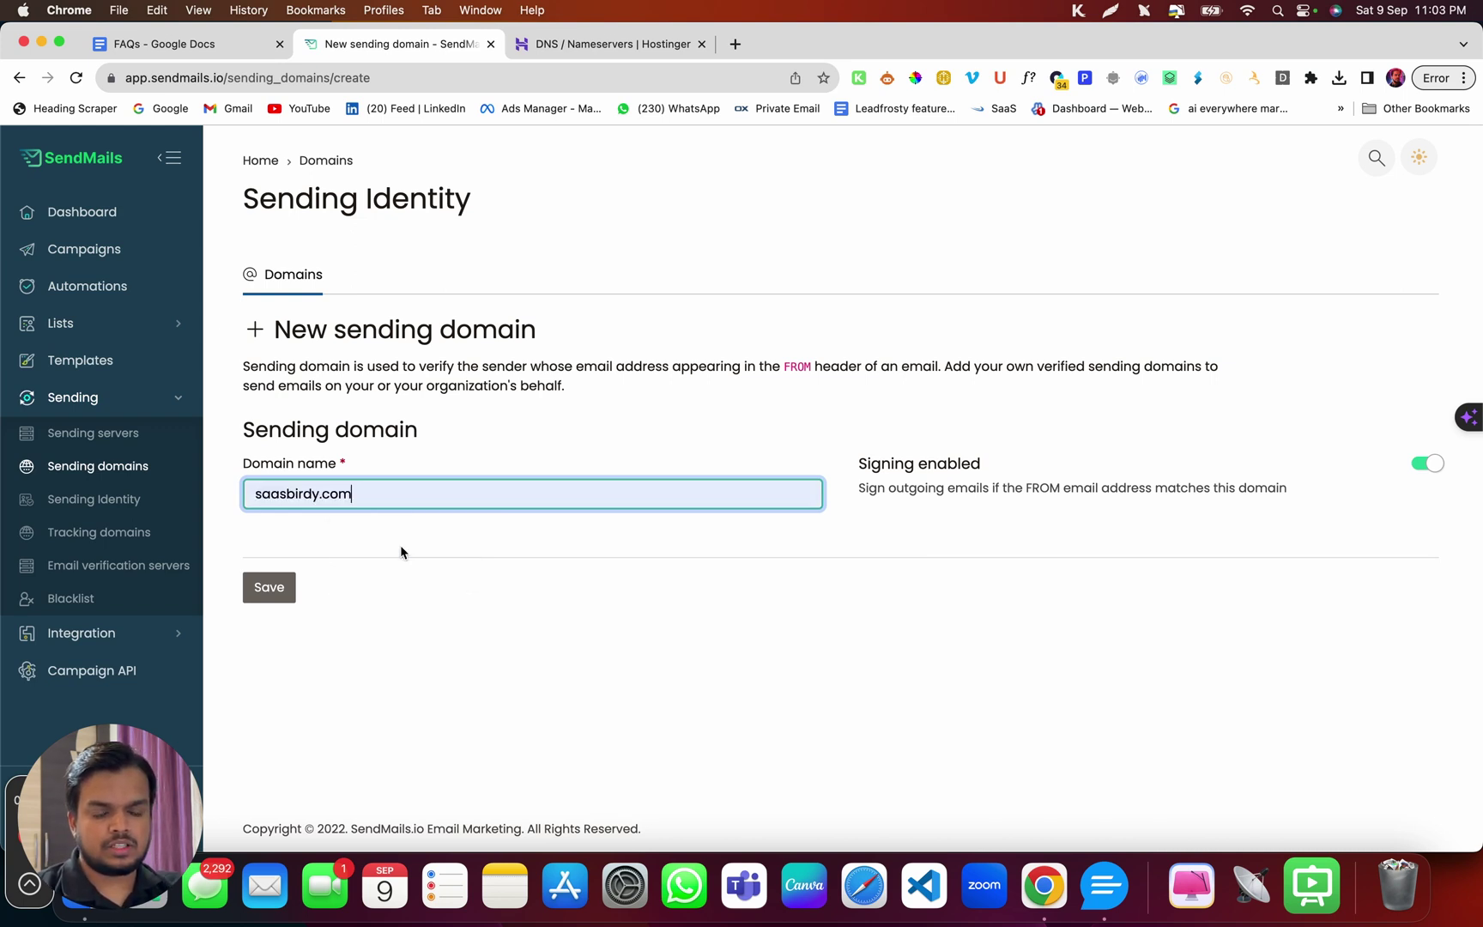
drag(261, 494, 443, 497)
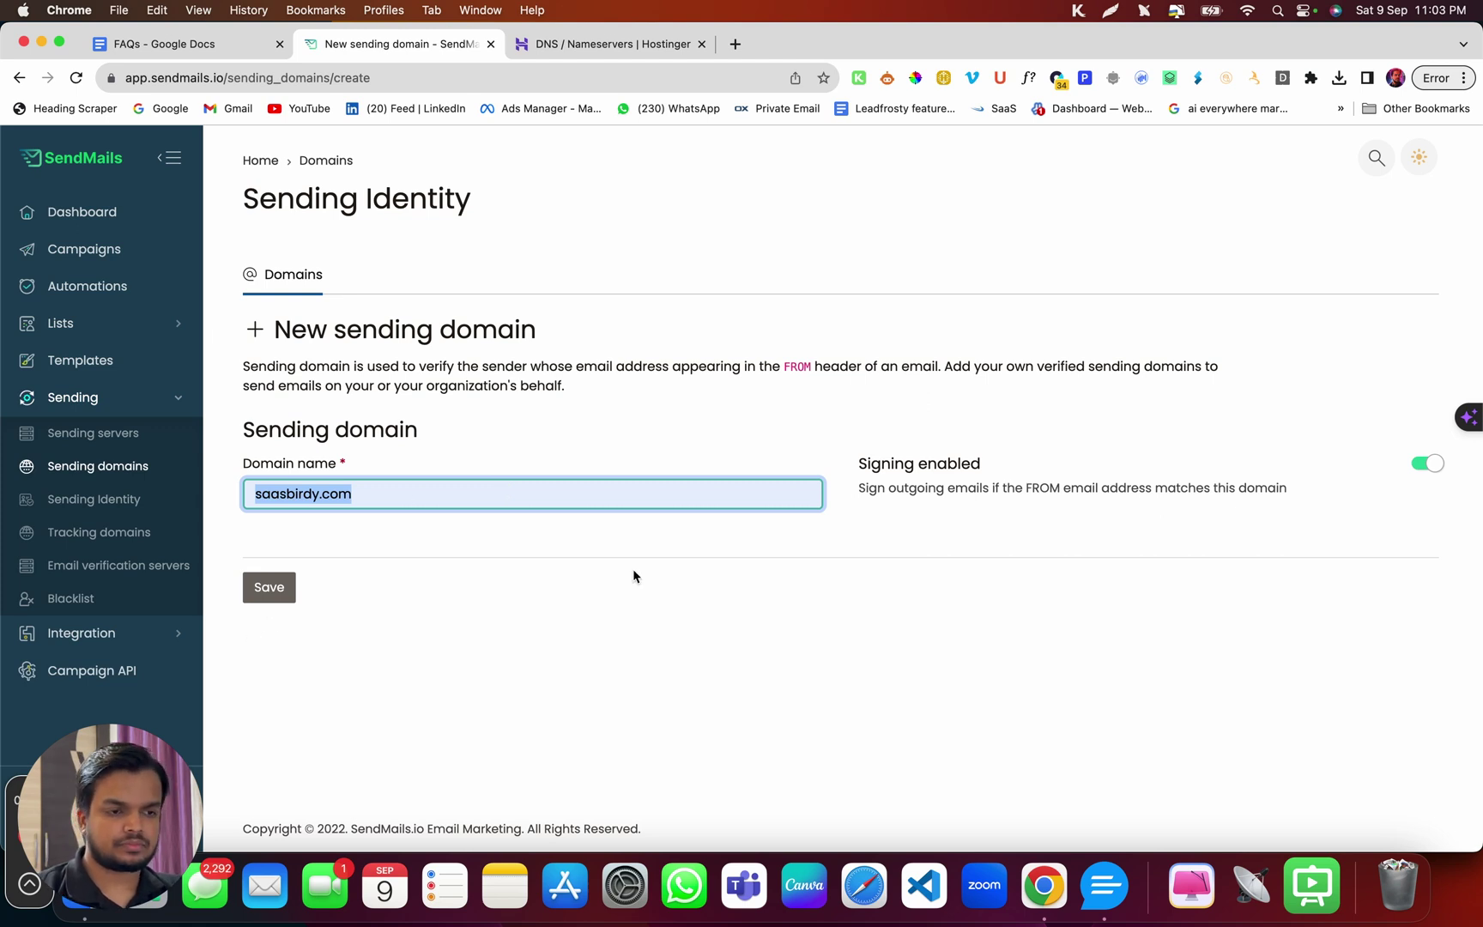
drag(855, 465, 988, 469)
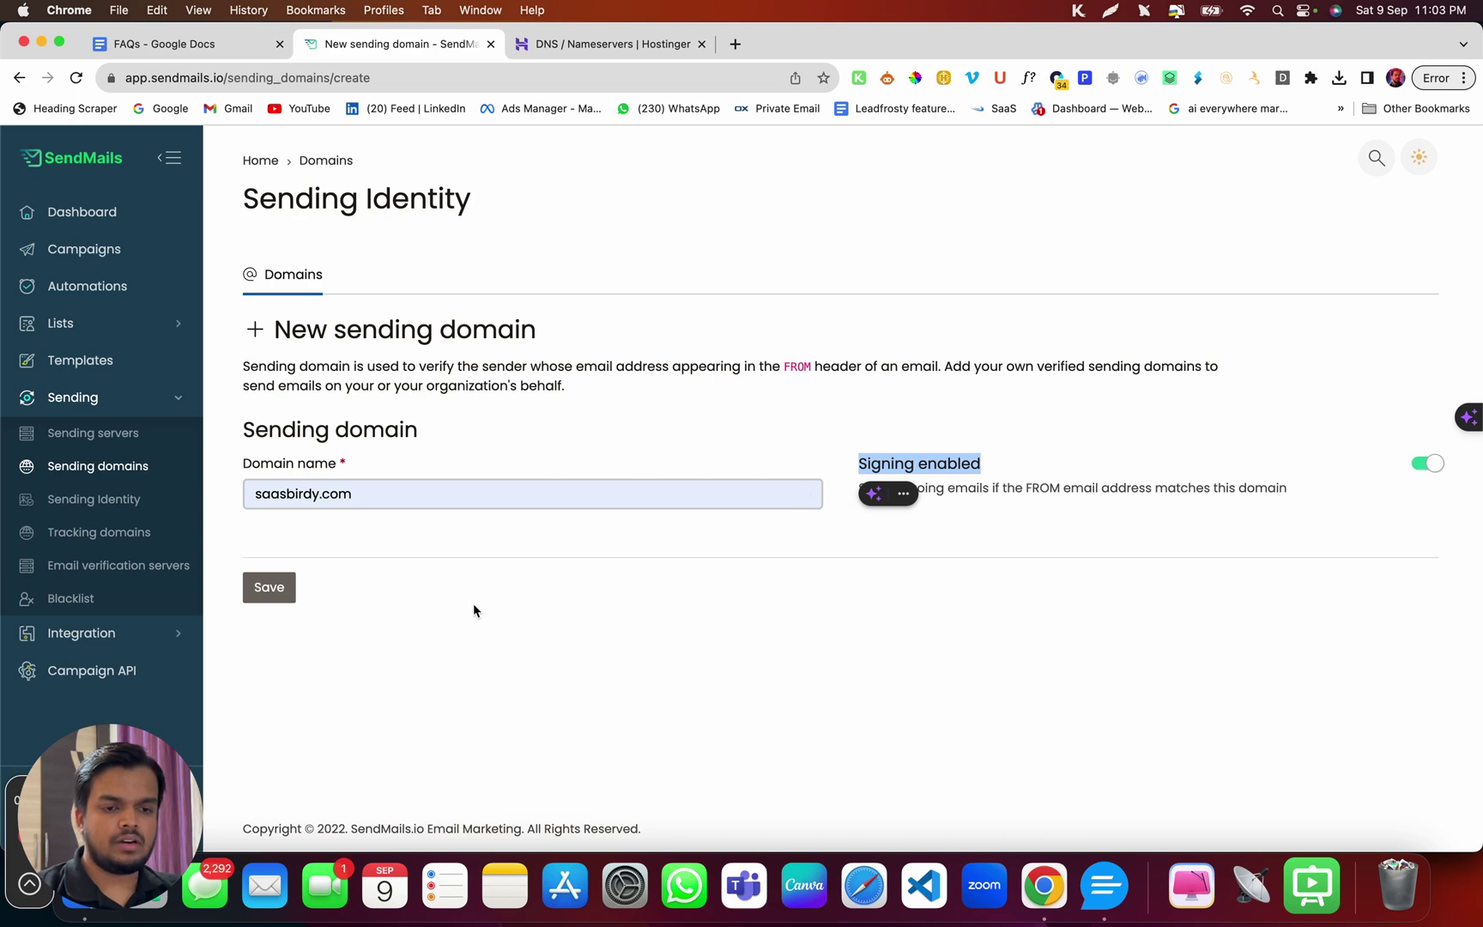
click(270, 587)
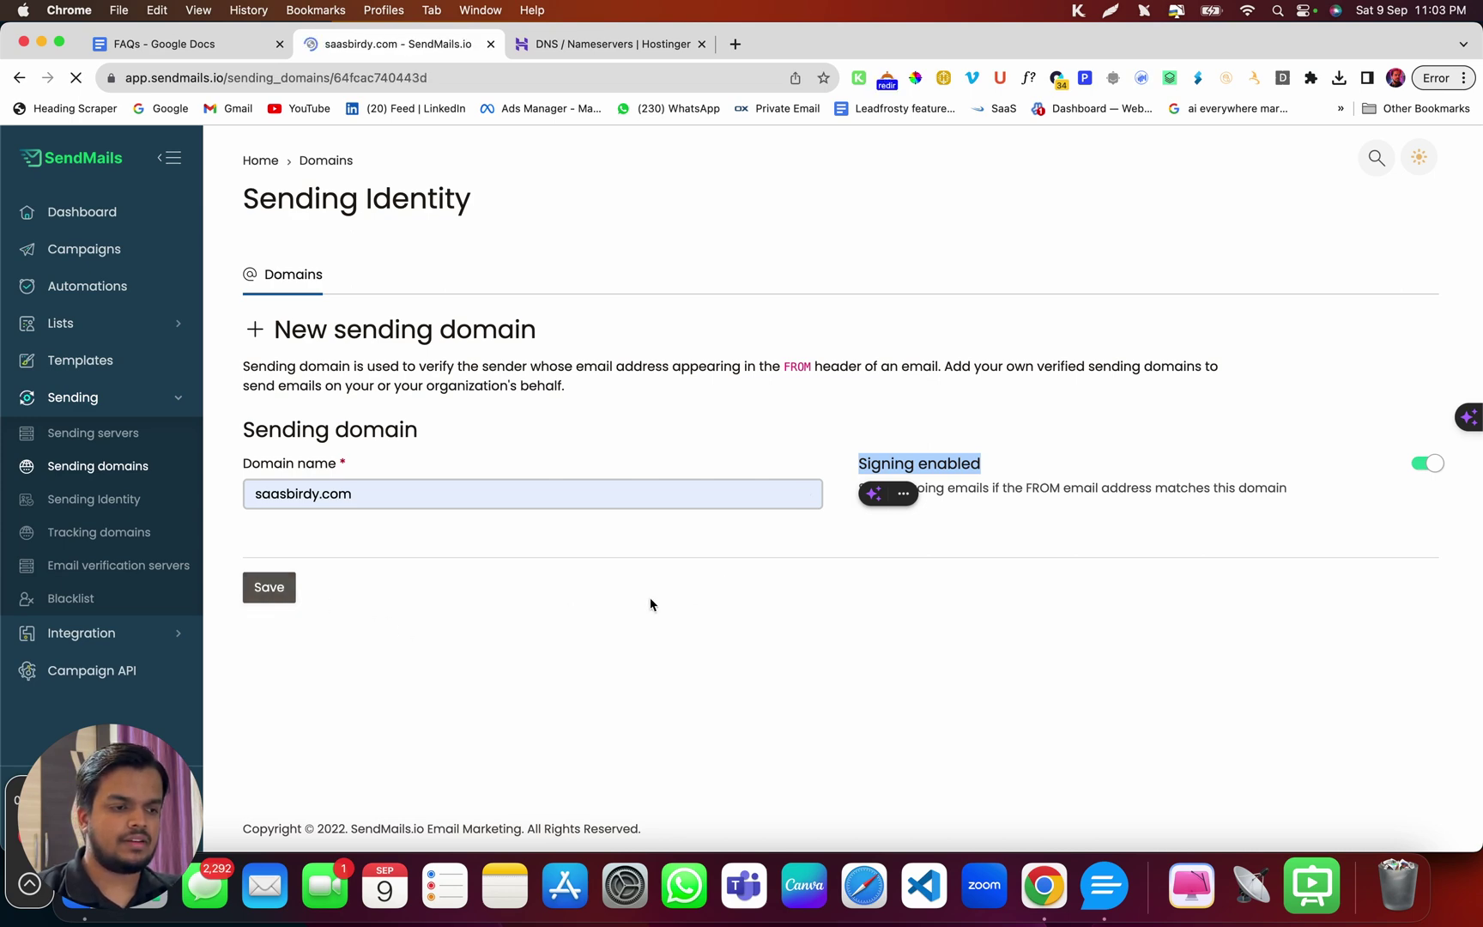
scroll(650, 600, down, 2)
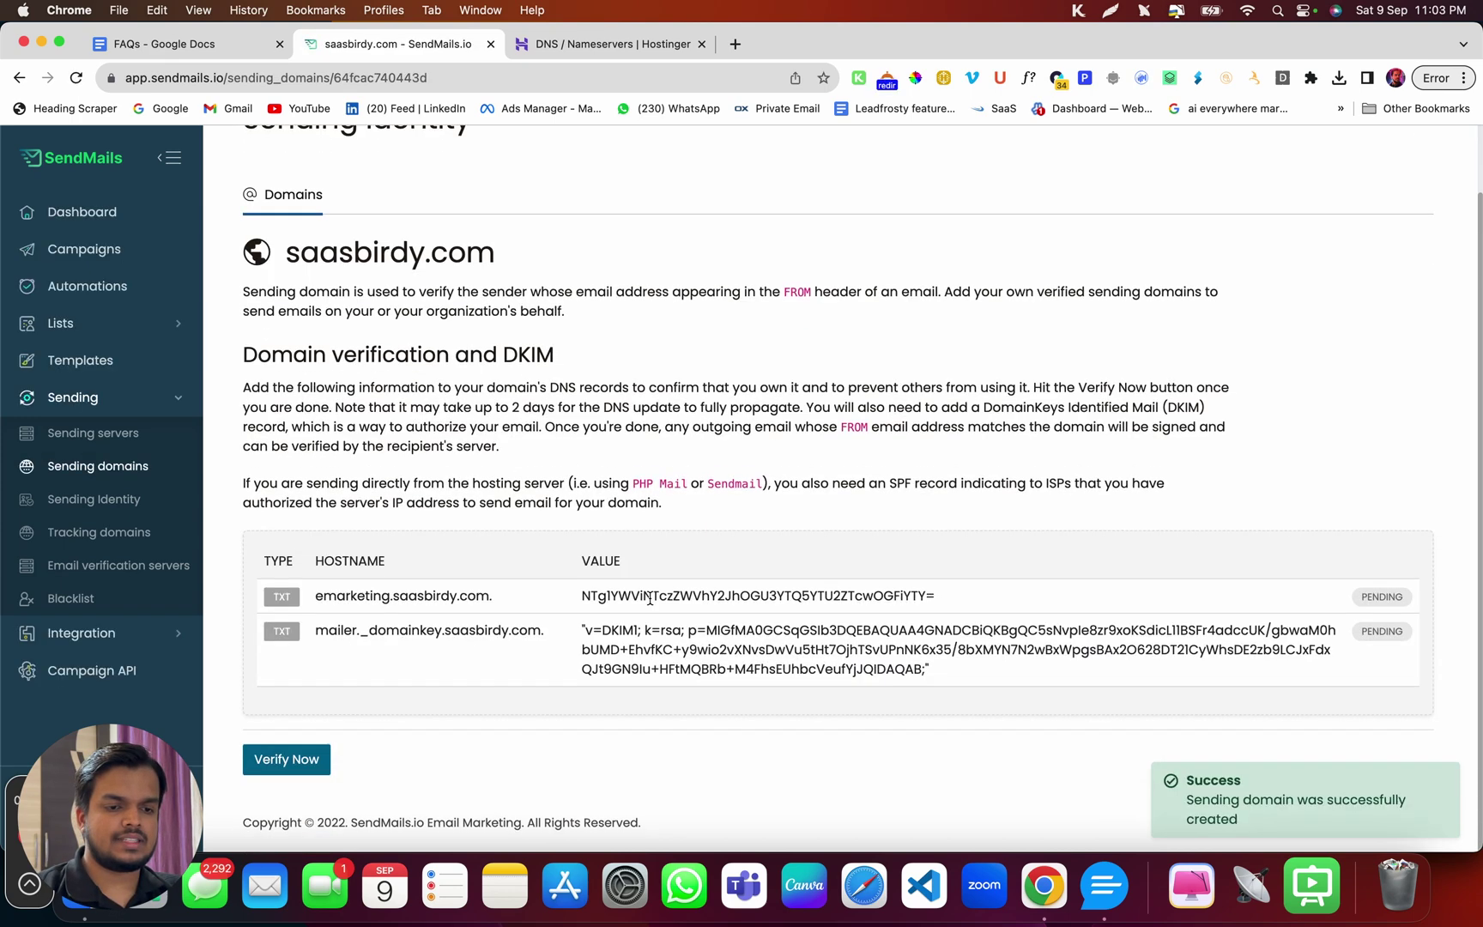
drag(316, 602, 462, 605)
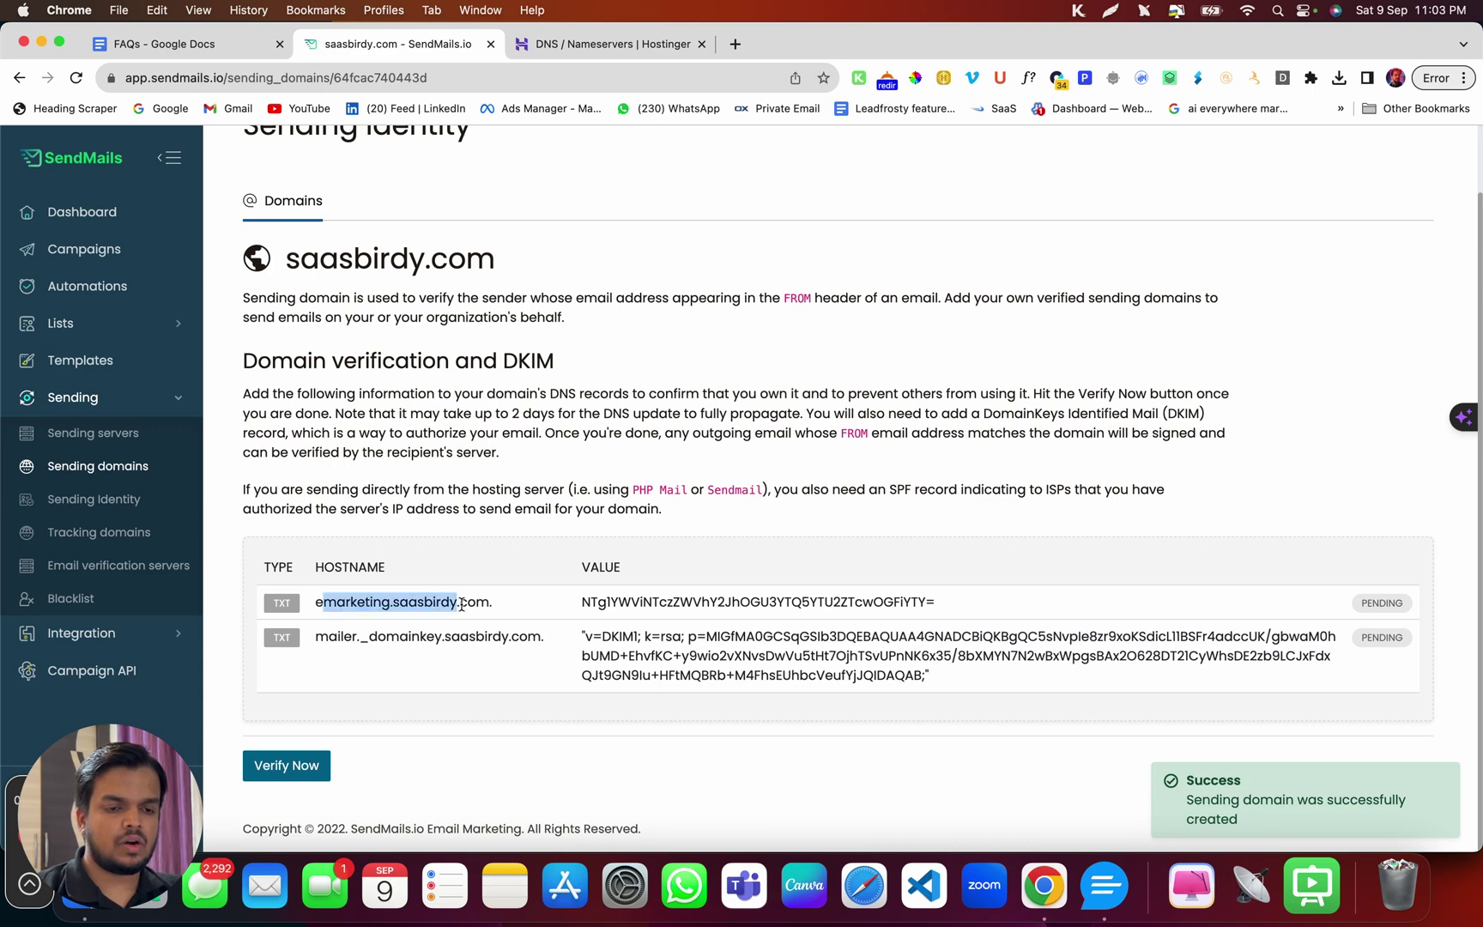
click(368, 631)
click(368, 631)
click(610, 608)
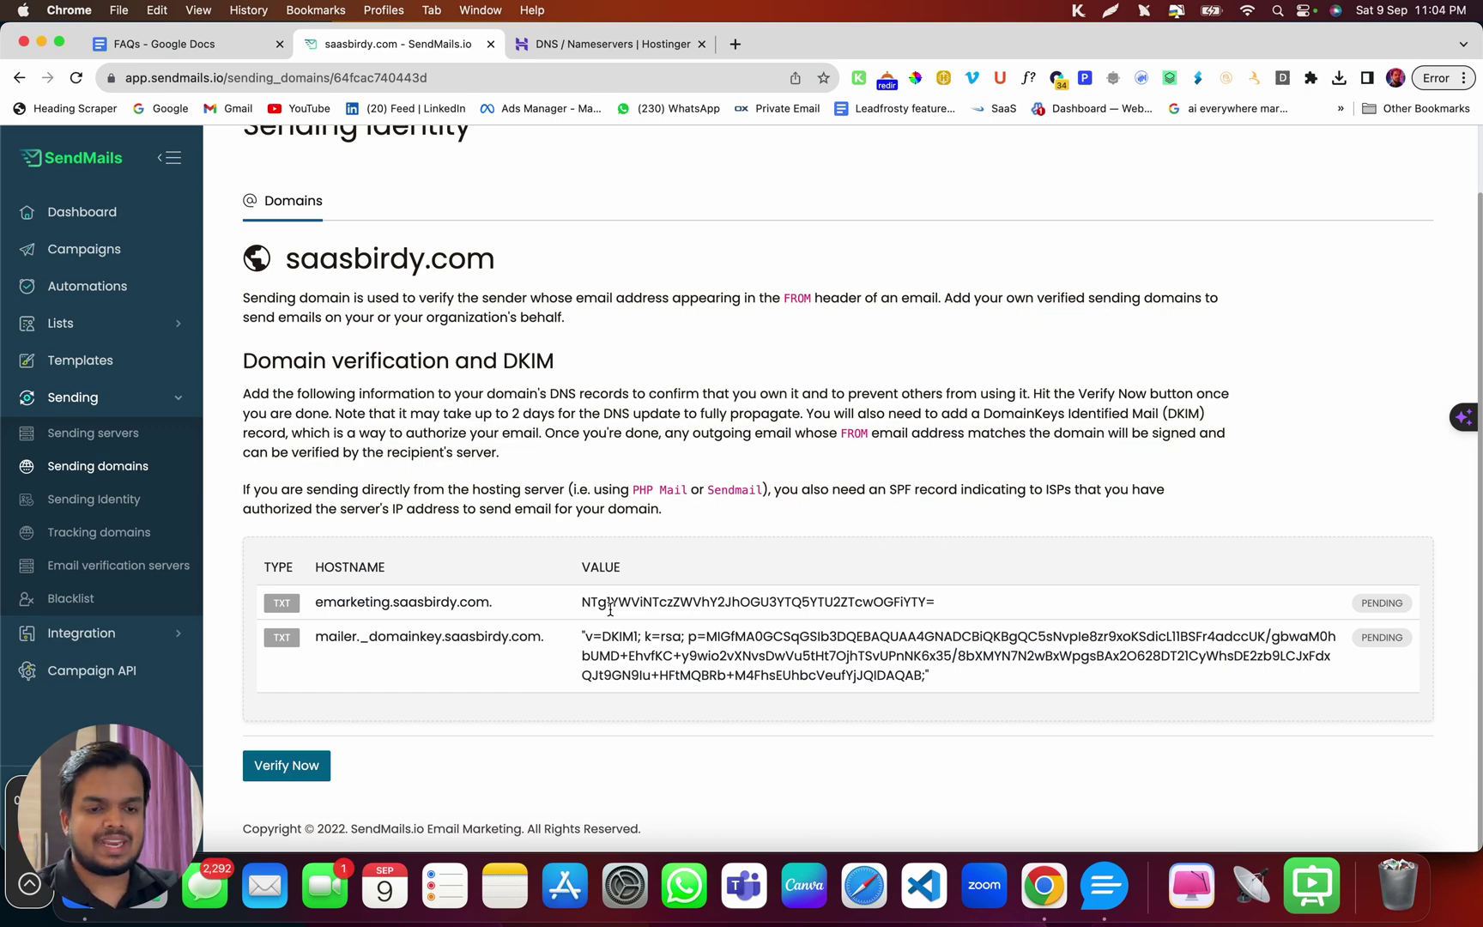
Search Google for 'godaddy dns zone editor' in a new tab and skim the results.
click(742, 57)
text(go)
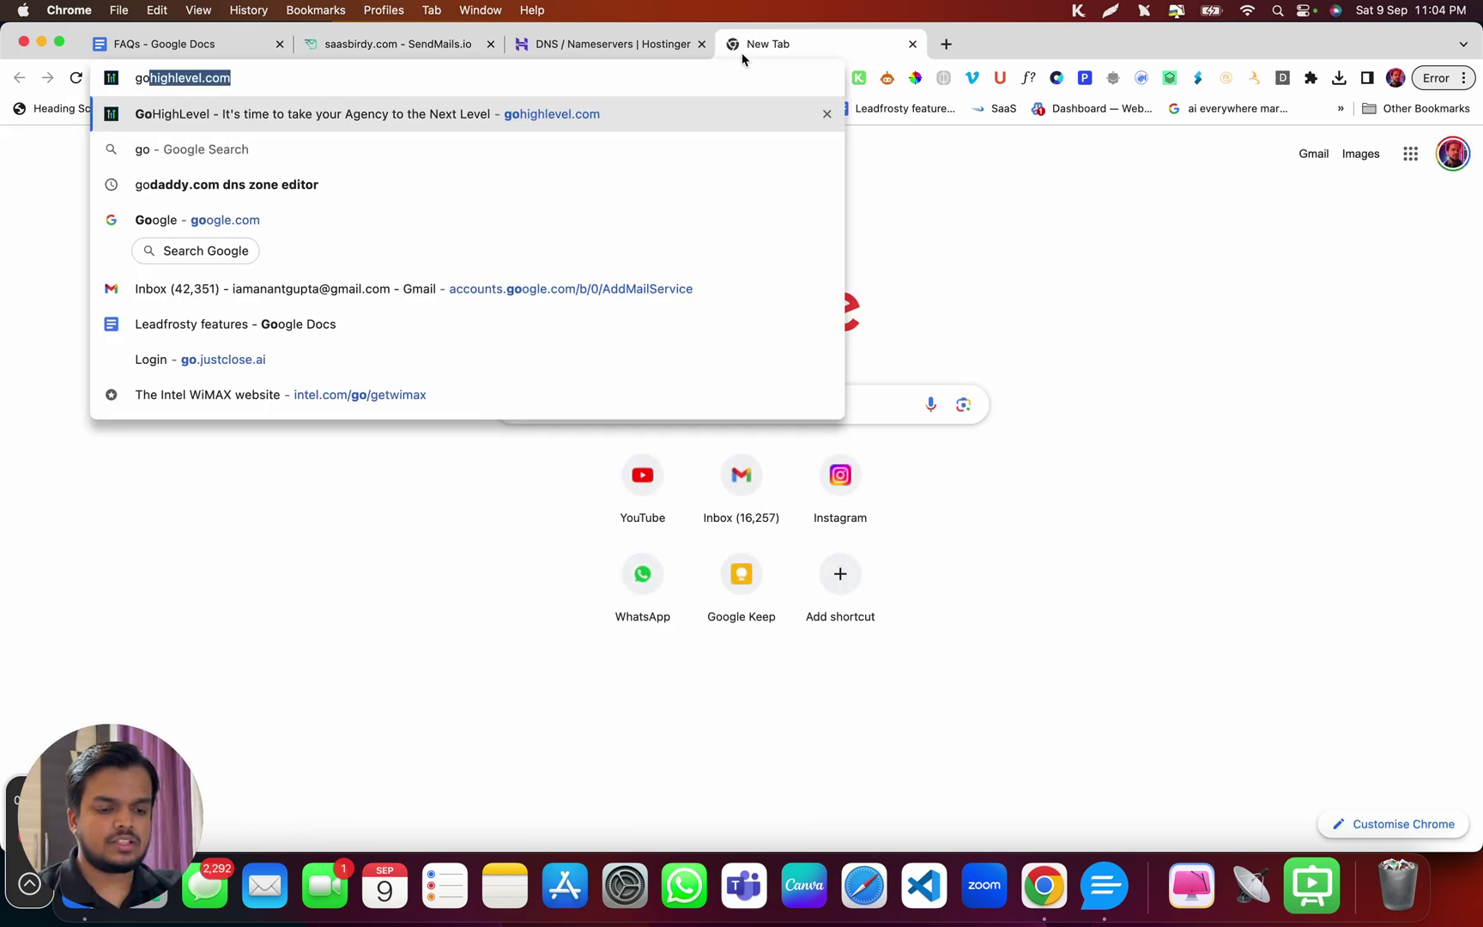
text(daddy d)
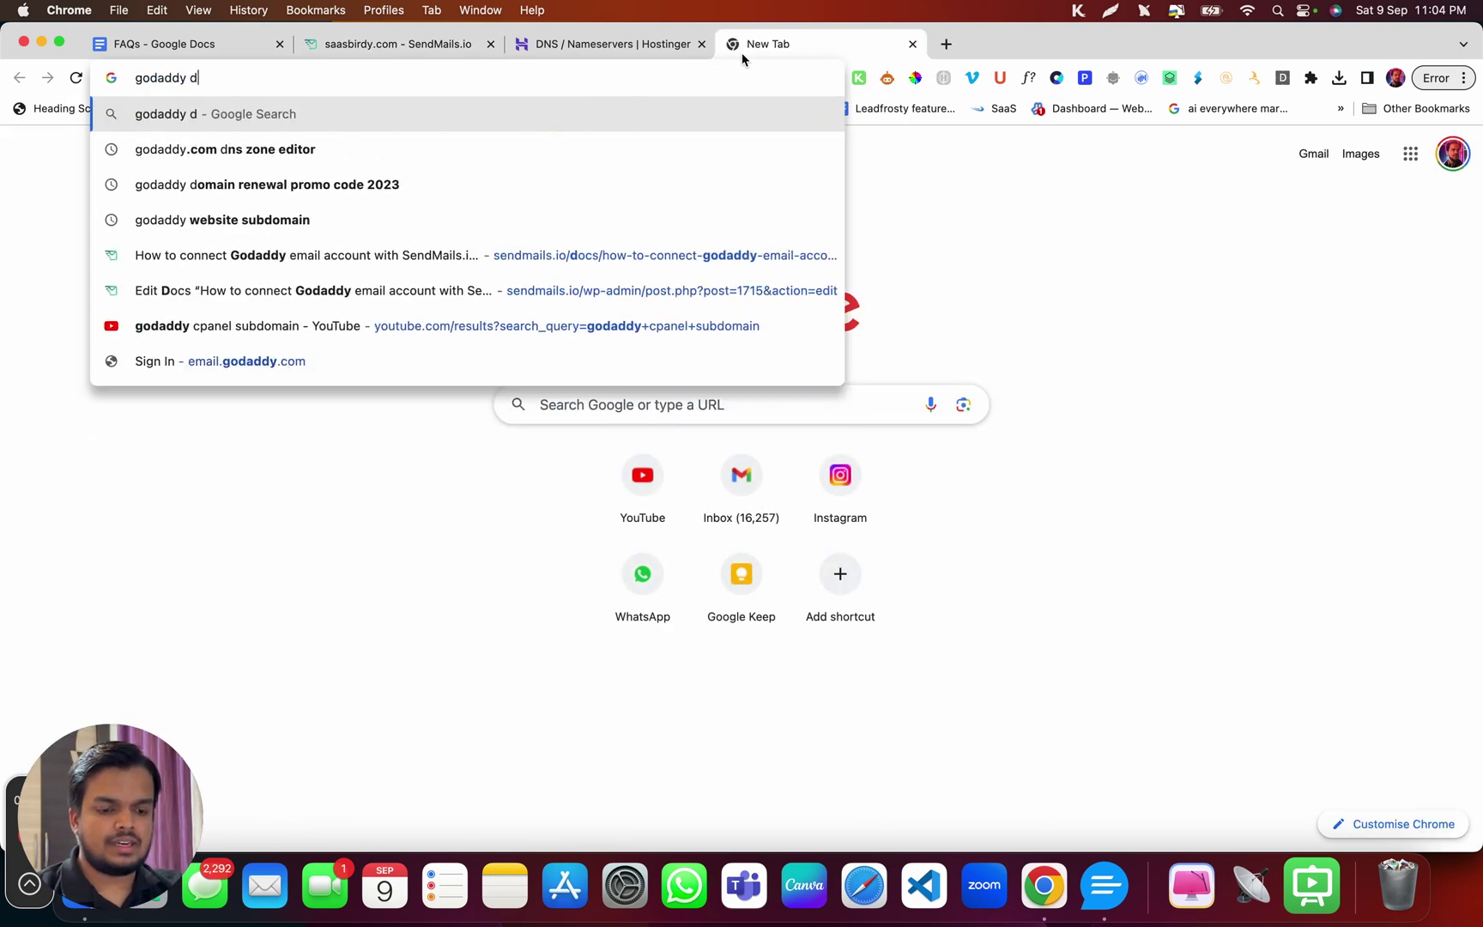
text(ns zone editor)
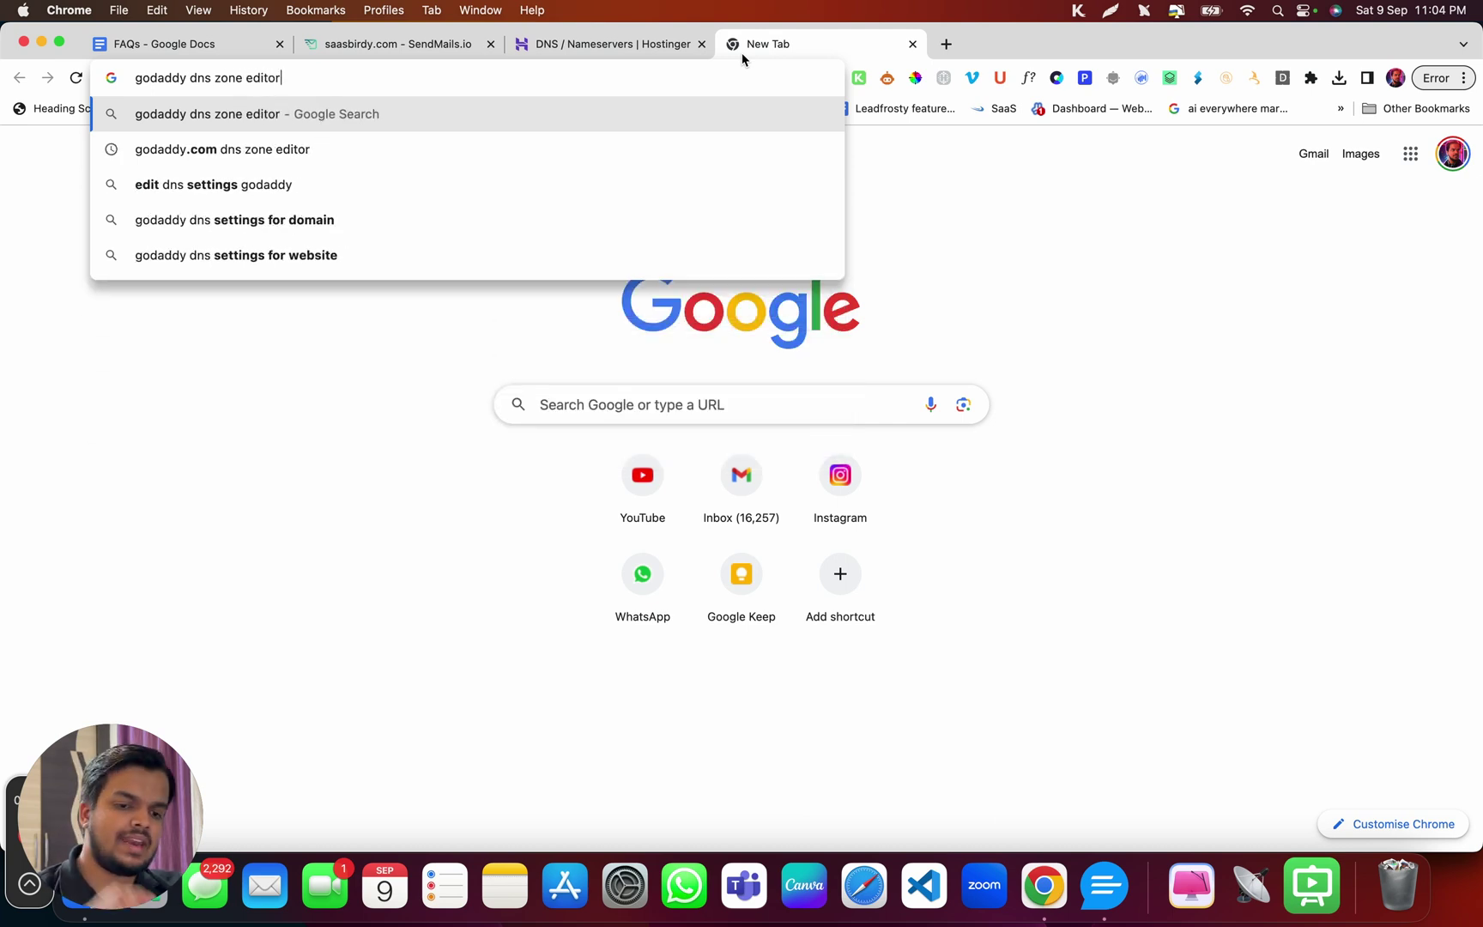
key(Return)
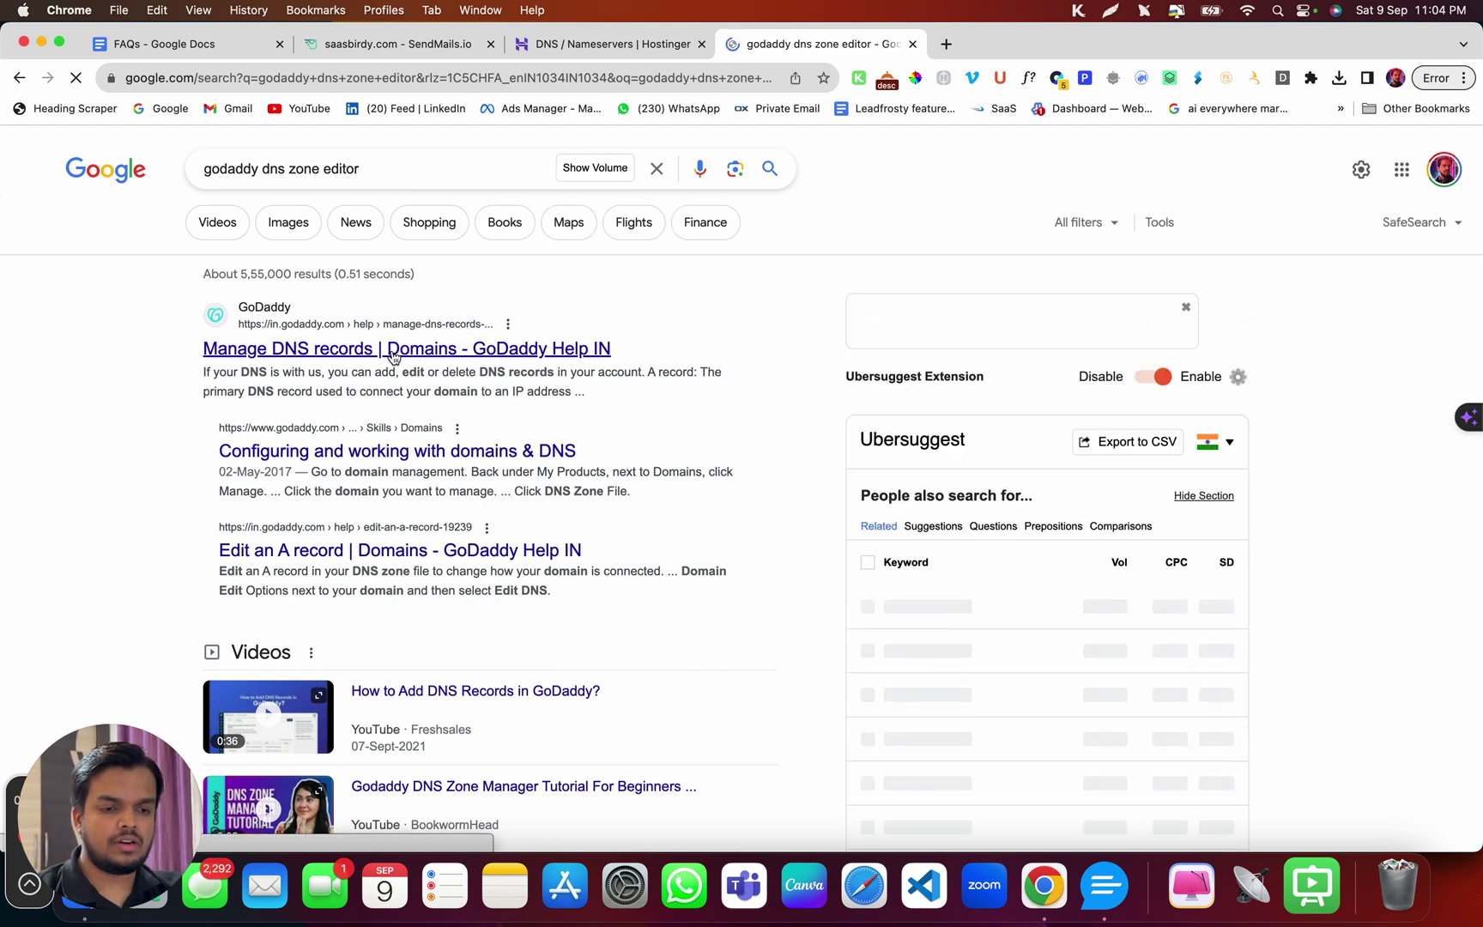
scroll(407, 378, down, 5)
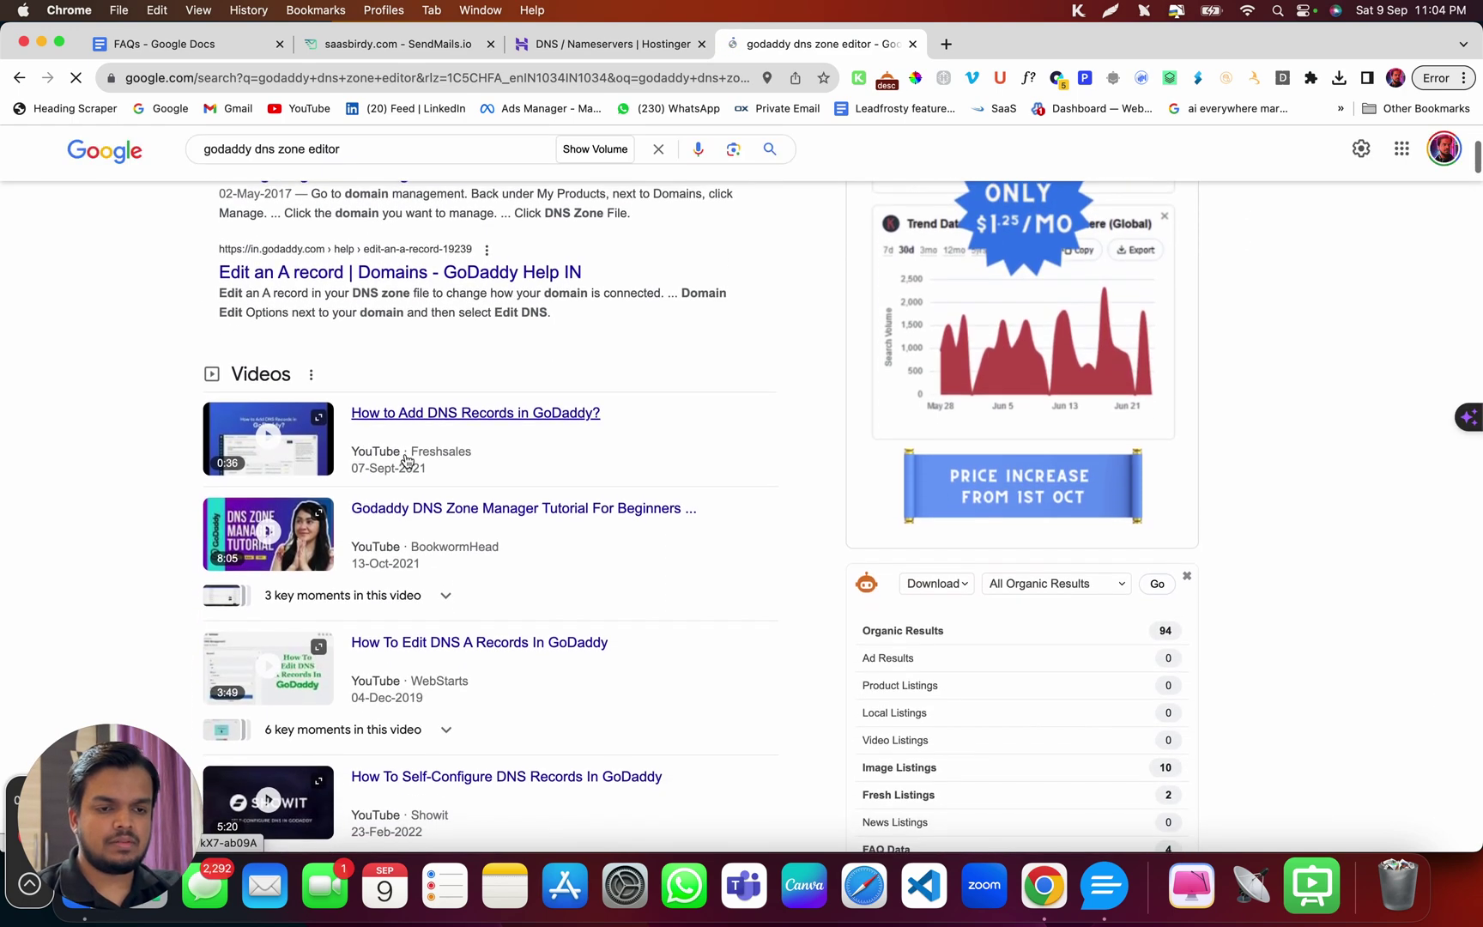
scroll(474, 477, up, 5)
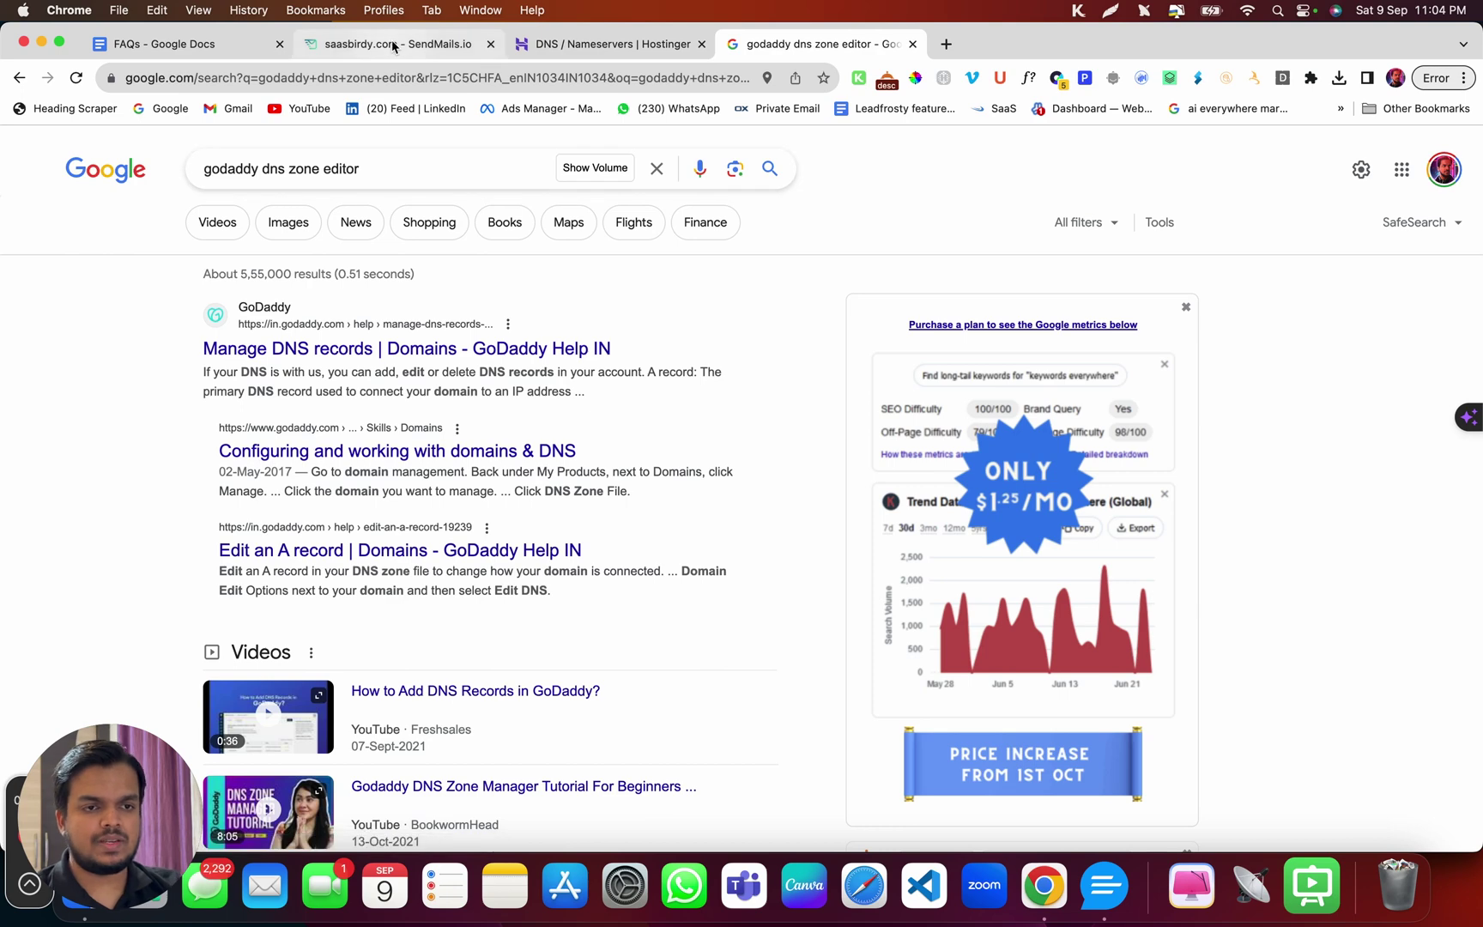
Open saasbirdy.com's DNS / Nameservers page in Hostinger and scroll to its CNAME domainkey records.
click(364, 40)
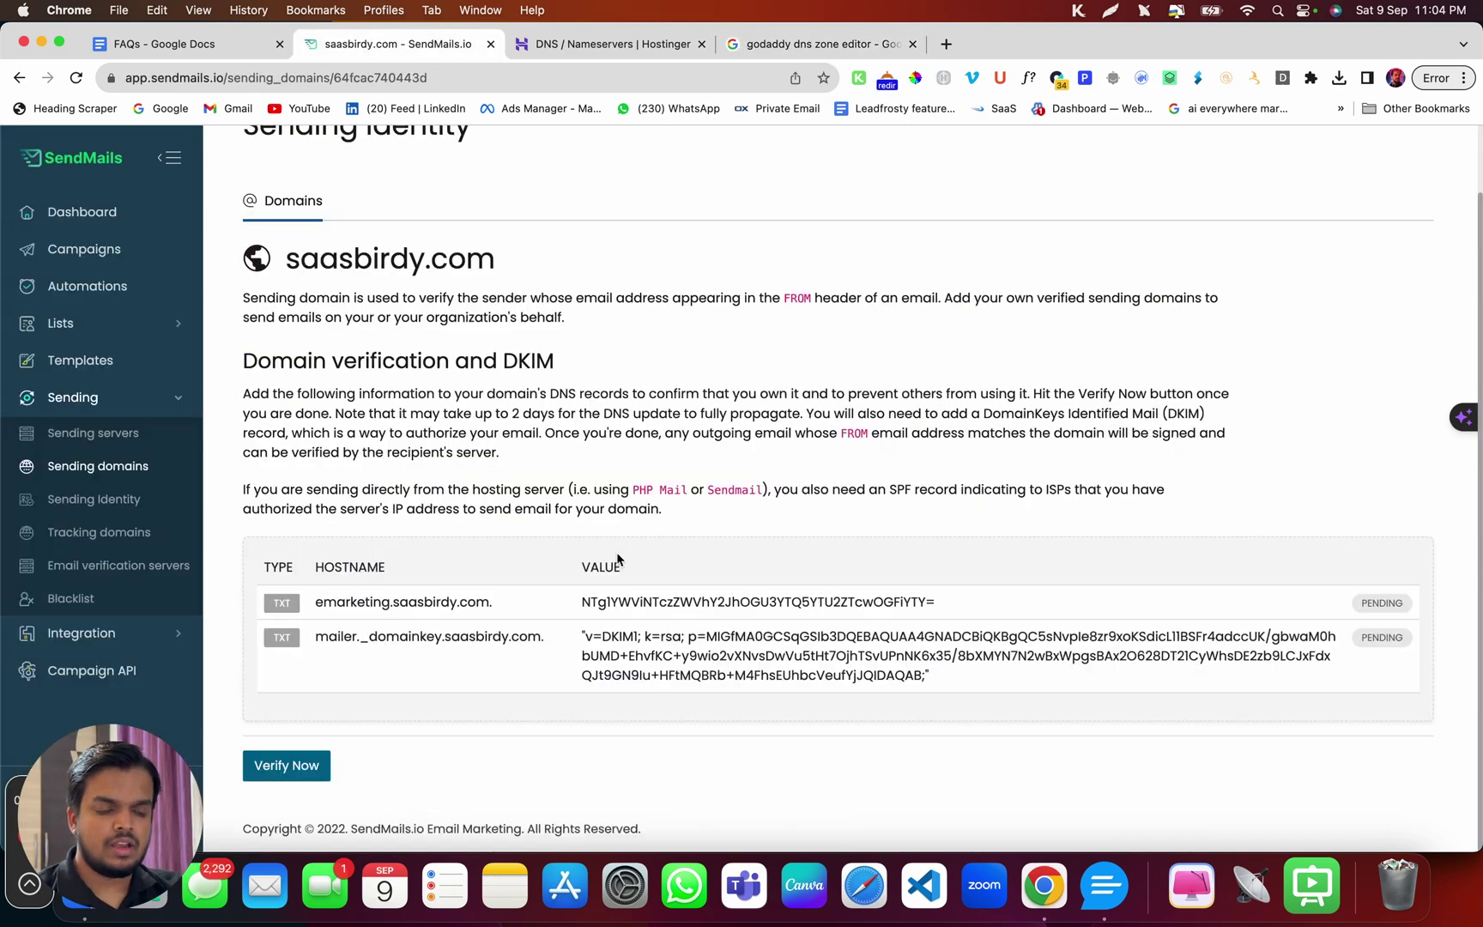
drag(318, 602, 288, 713)
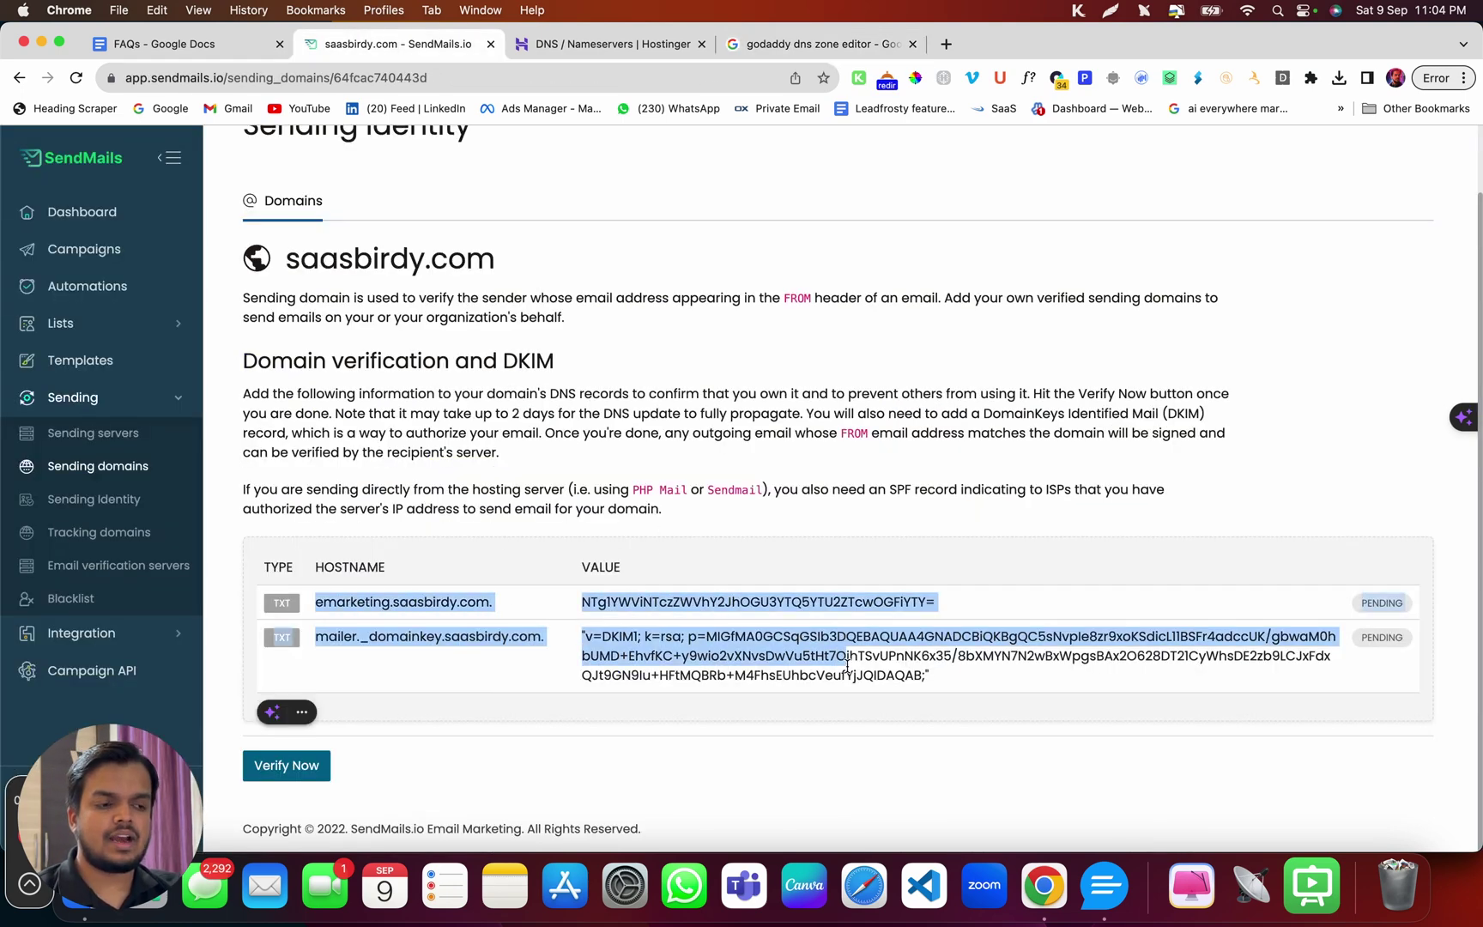
click(287, 712)
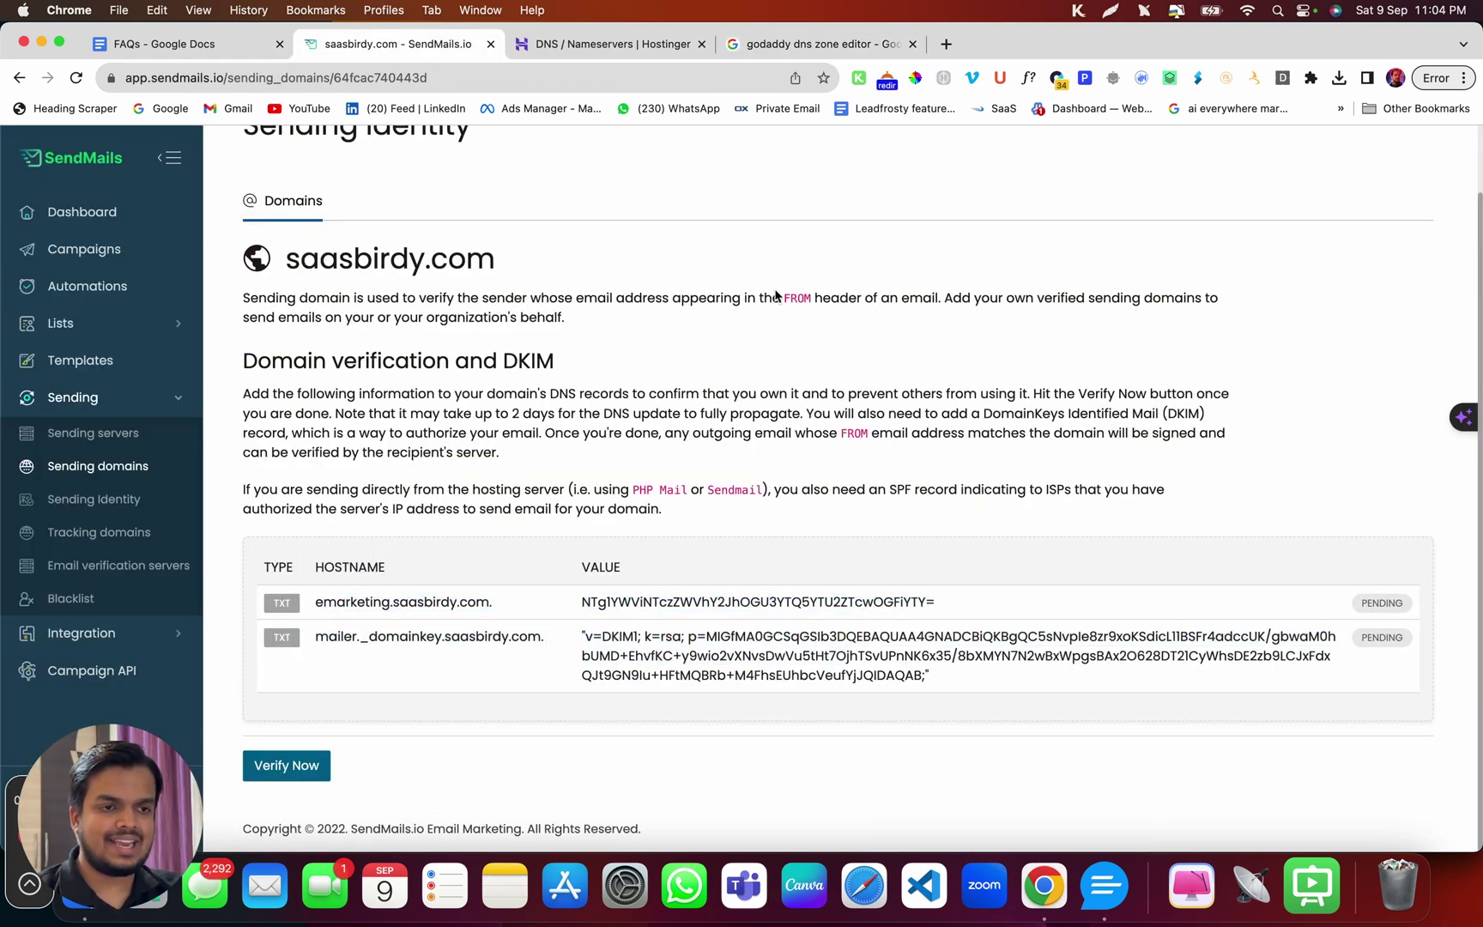
click(623, 51)
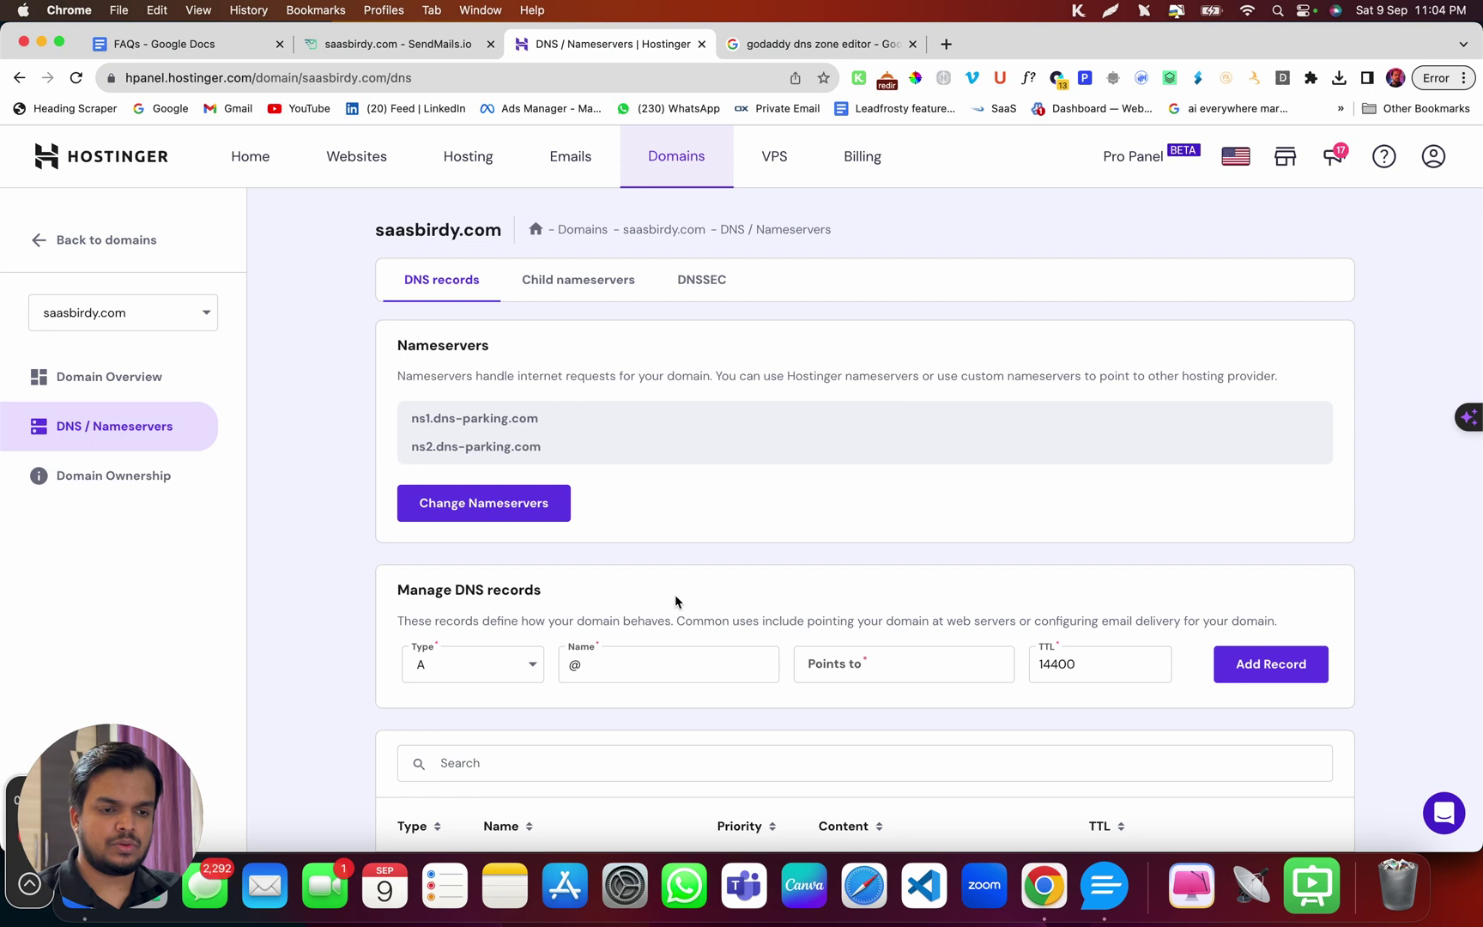
scroll(676, 601, down, 2)
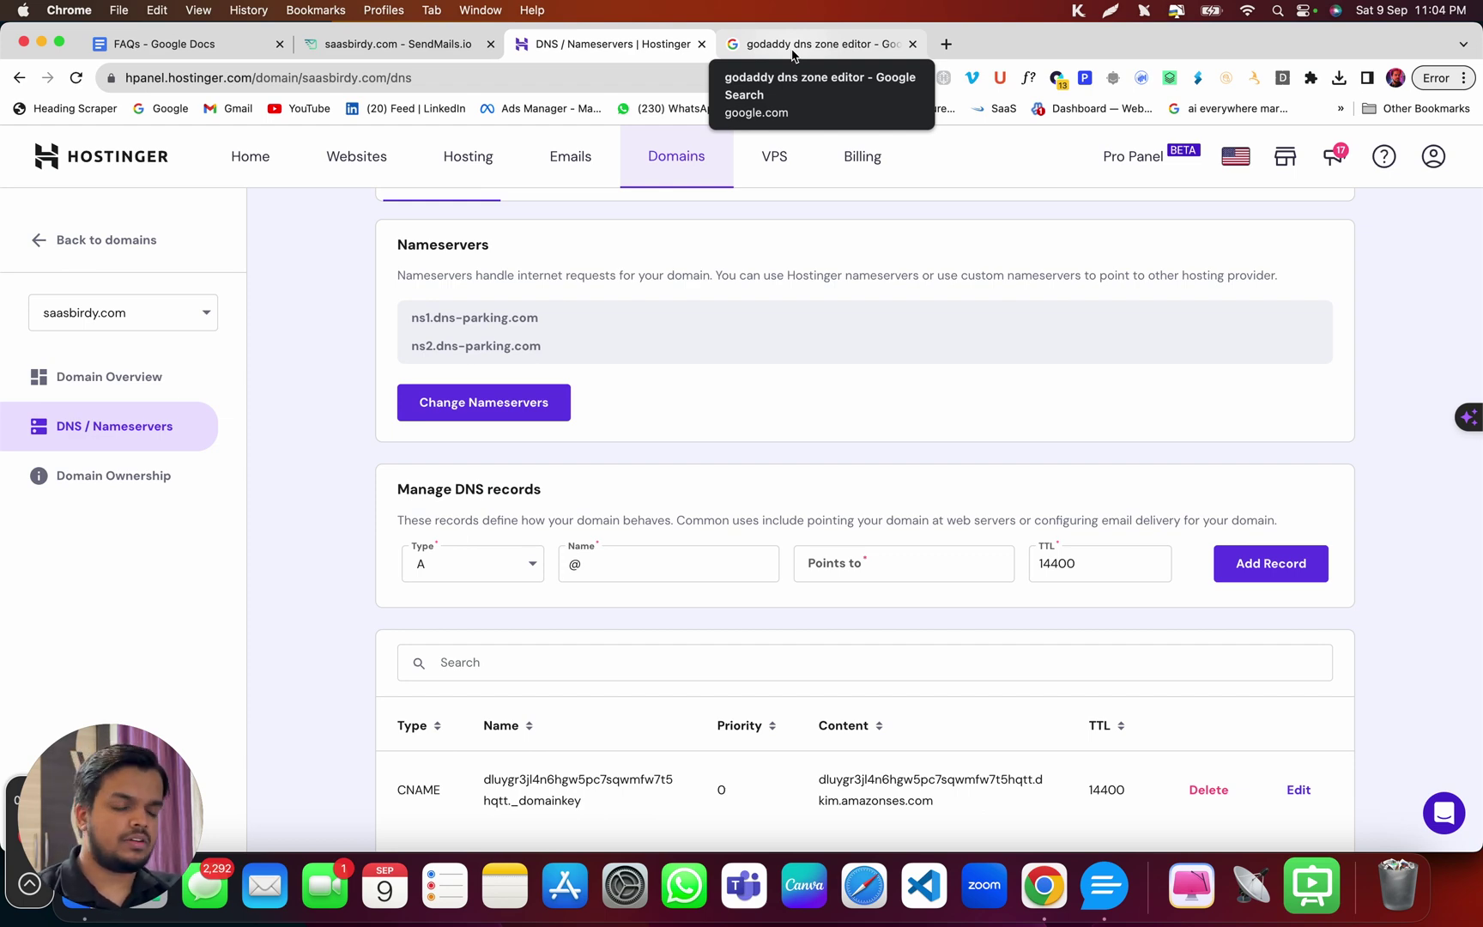
scroll(858, 506, down, 3)
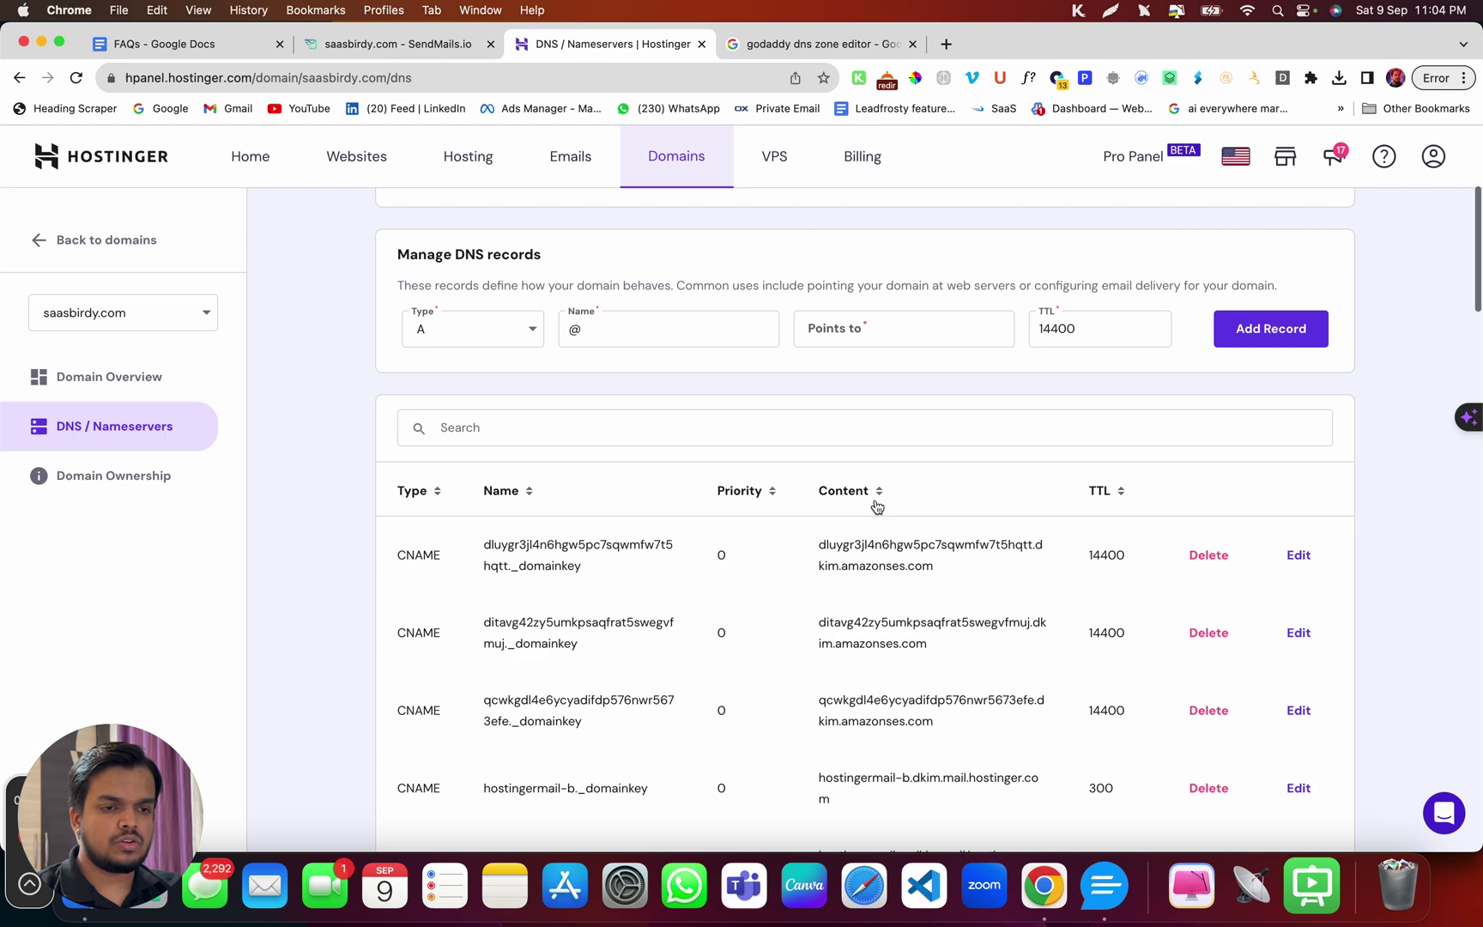
Select and copy 'emarketing' from the first TXT record's hostname on the saasbirdy.com page.
click(383, 47)
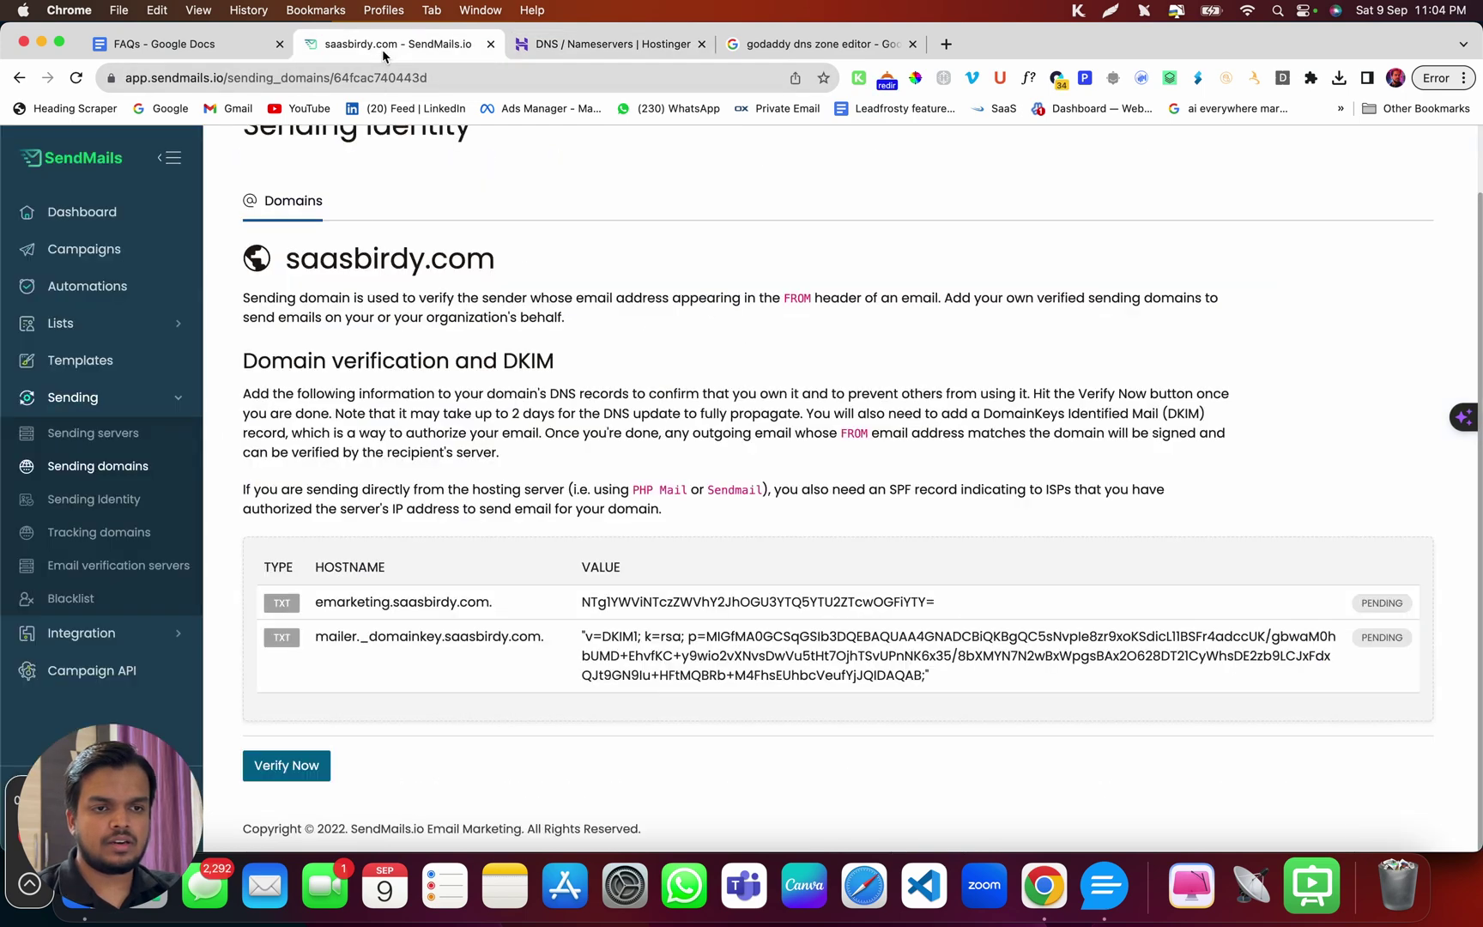
double_click(323, 599)
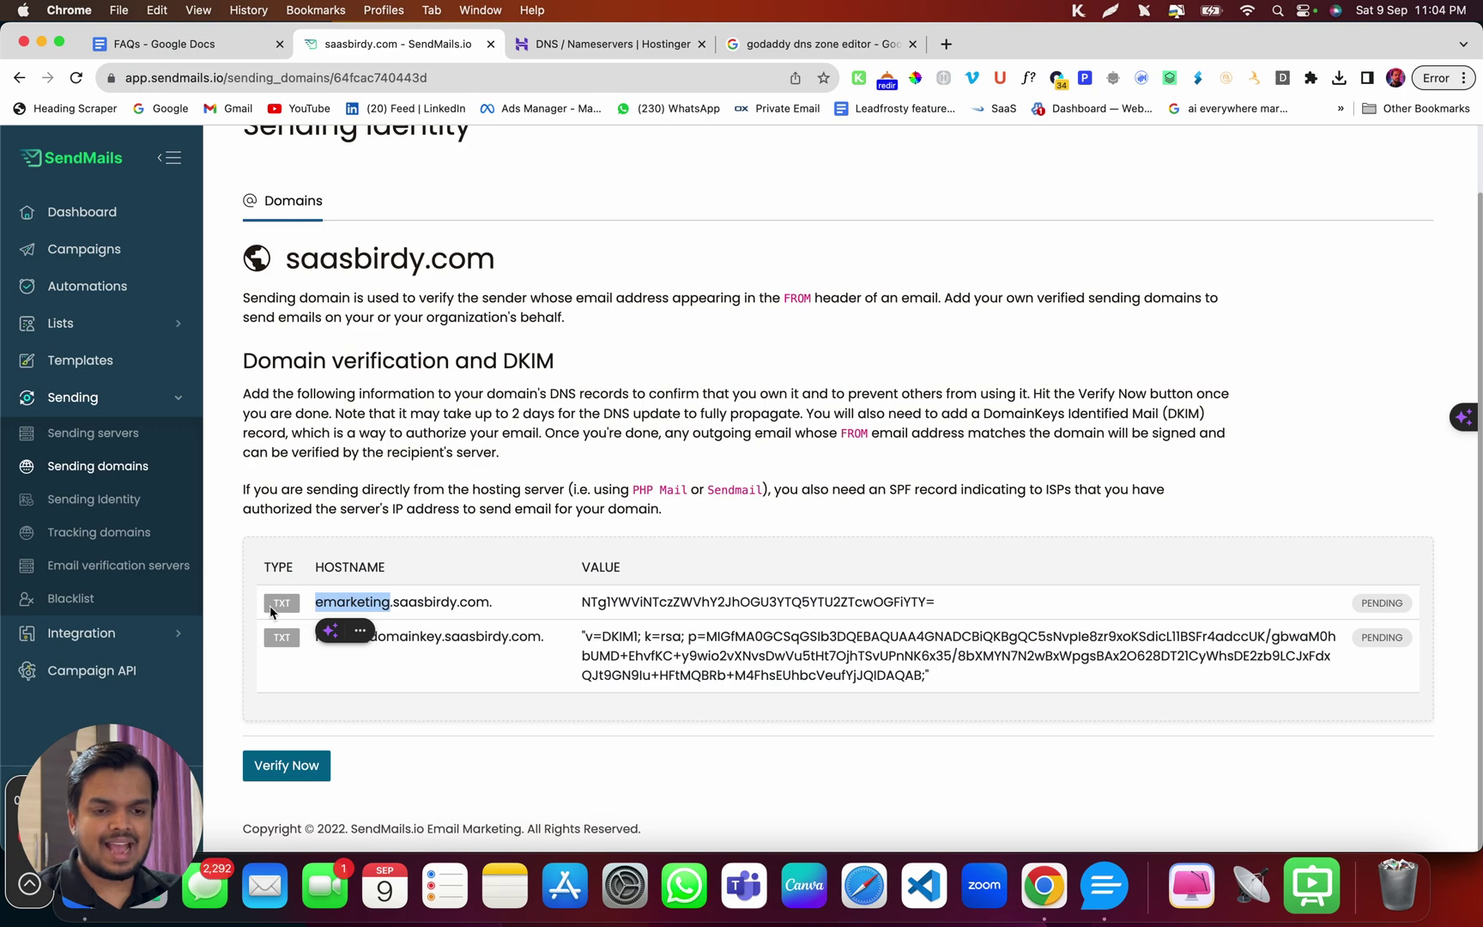
double_click(294, 605)
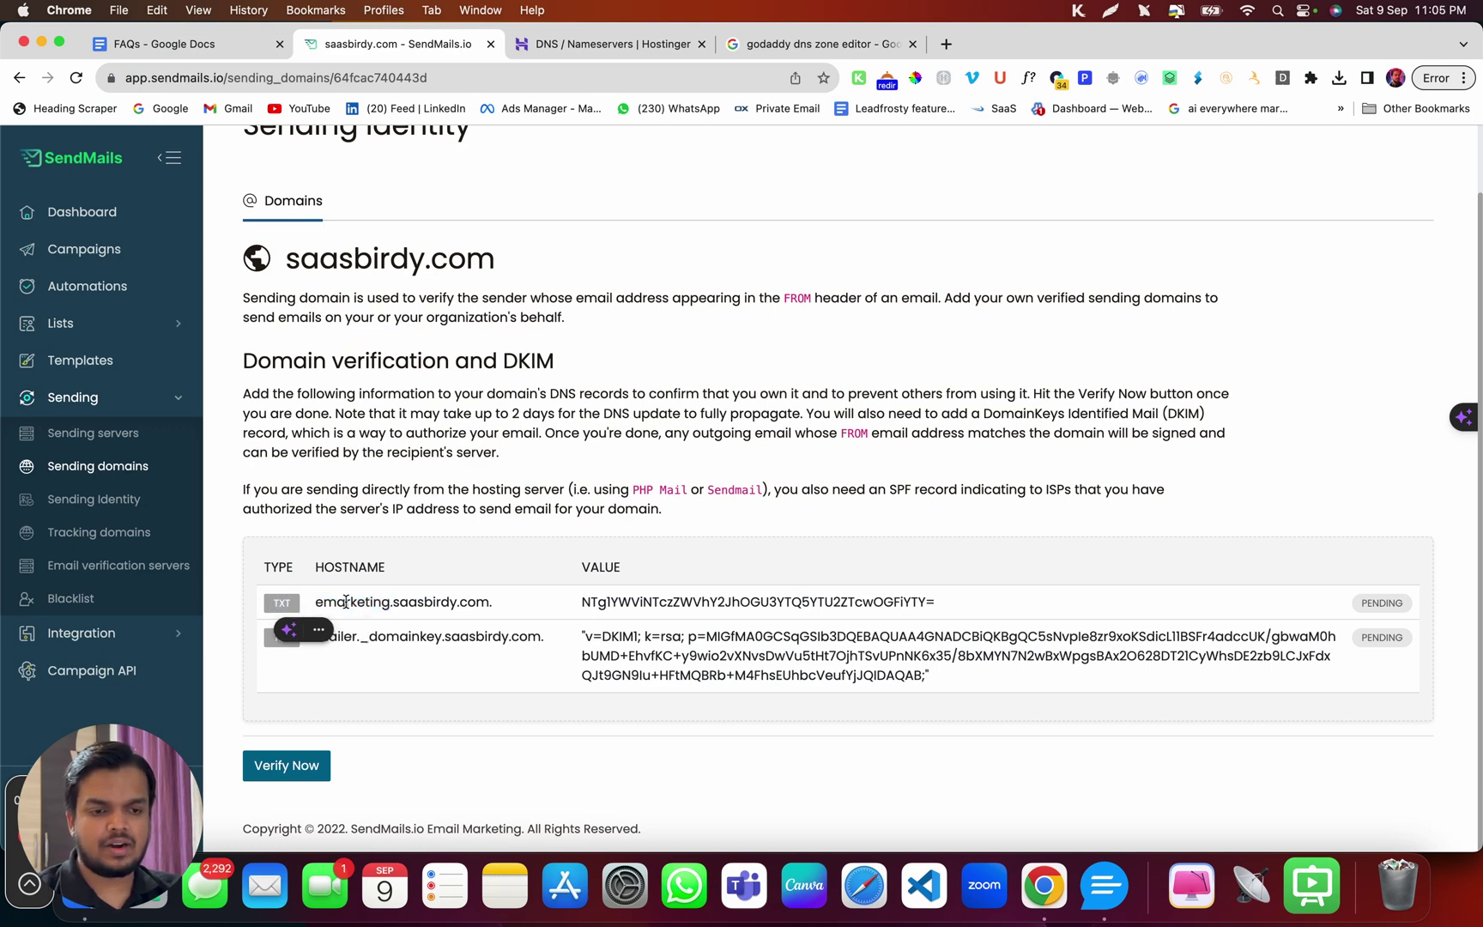
triple_click(399, 601)
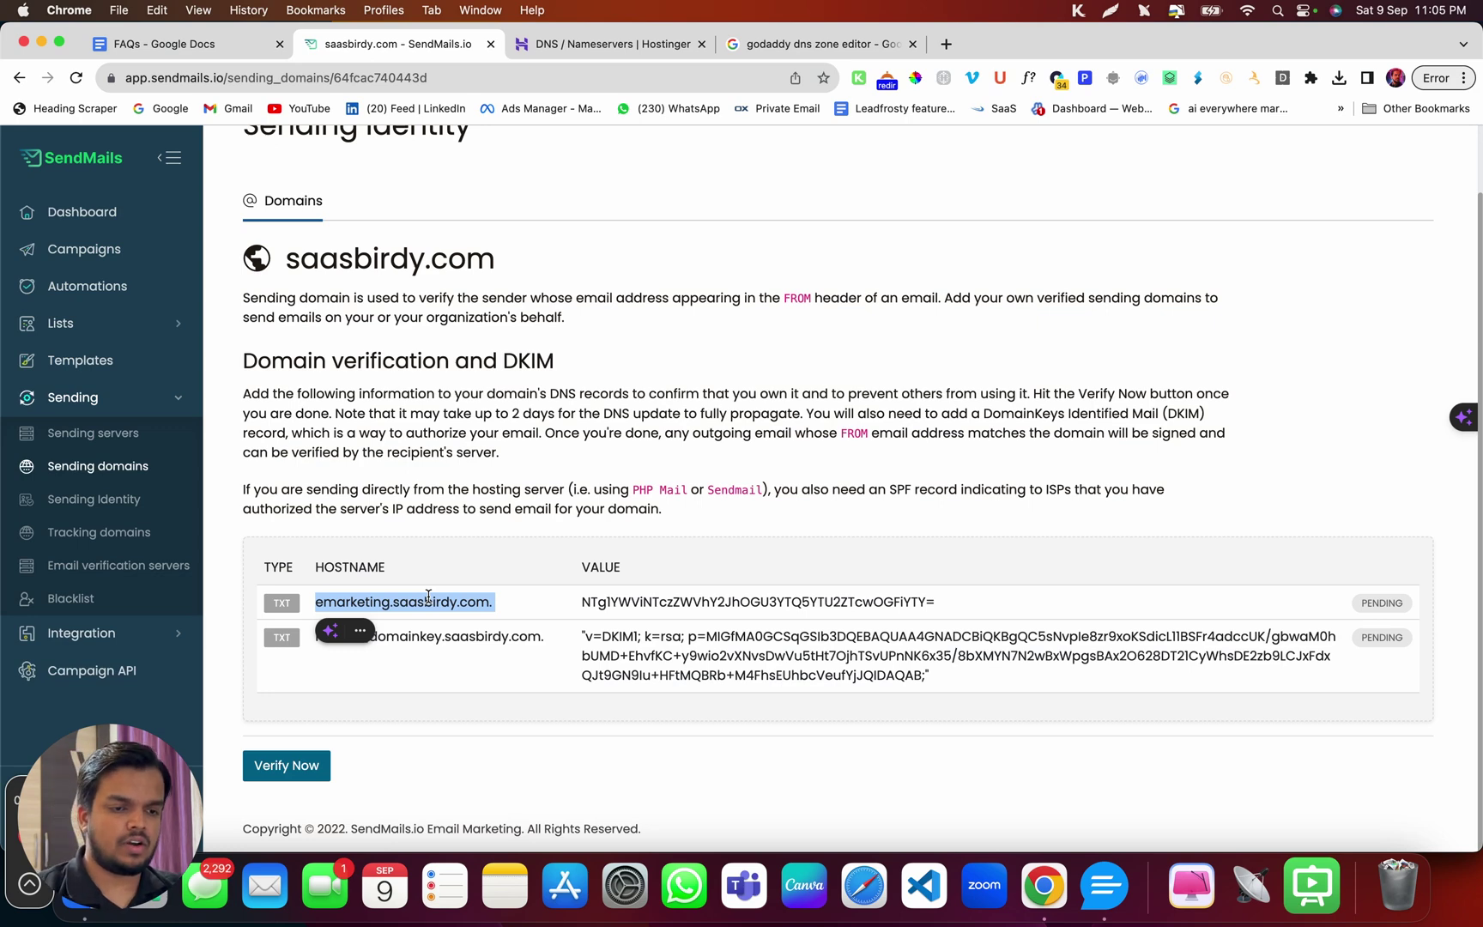
triple_click(610, 602)
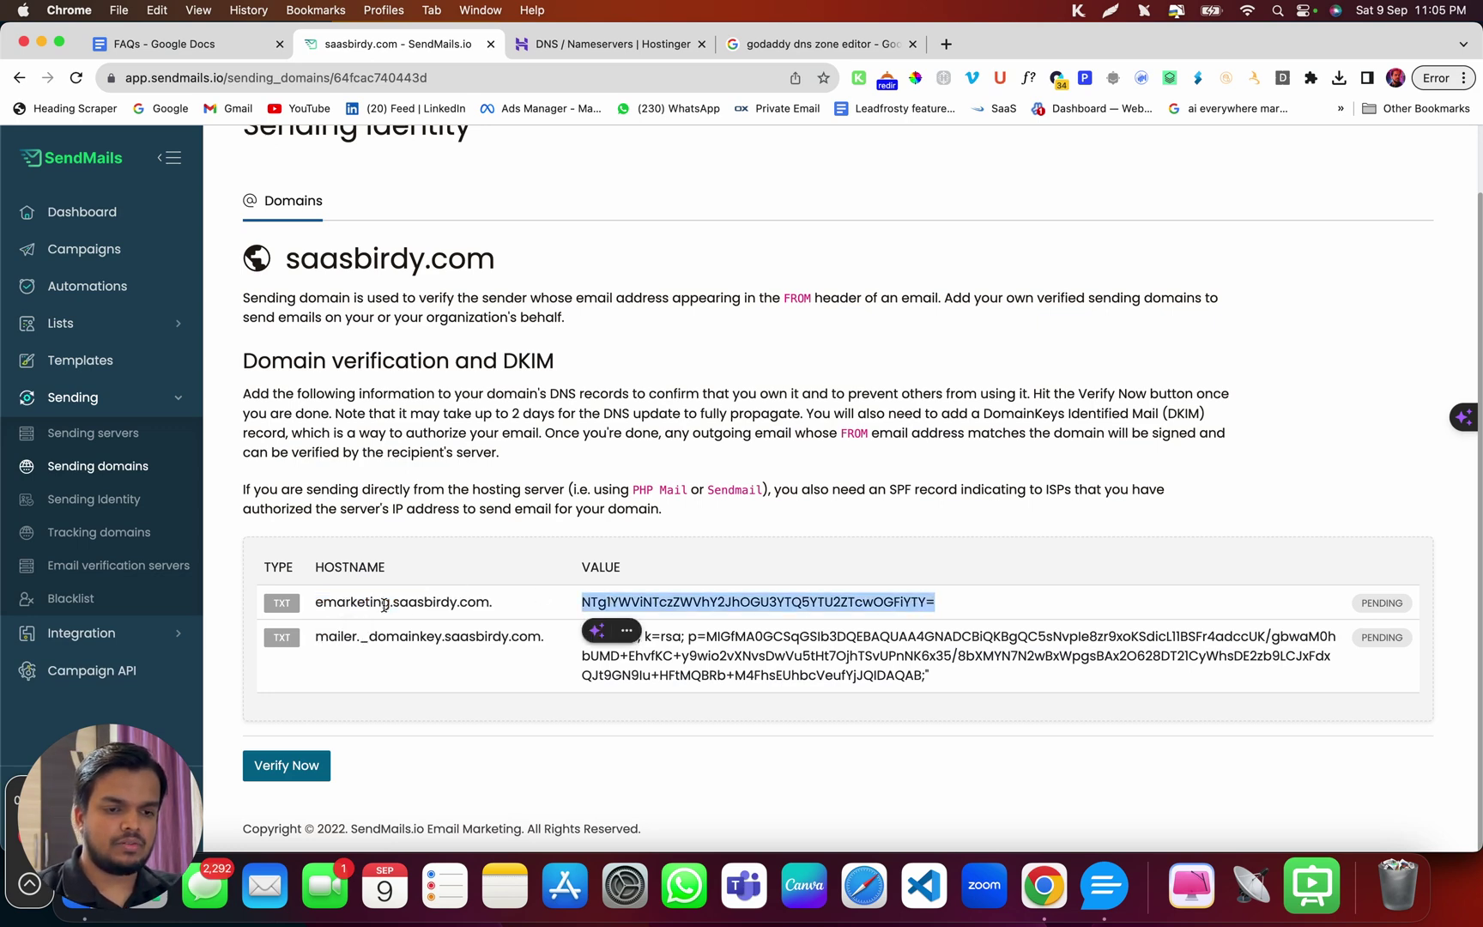
double_click(349, 603)
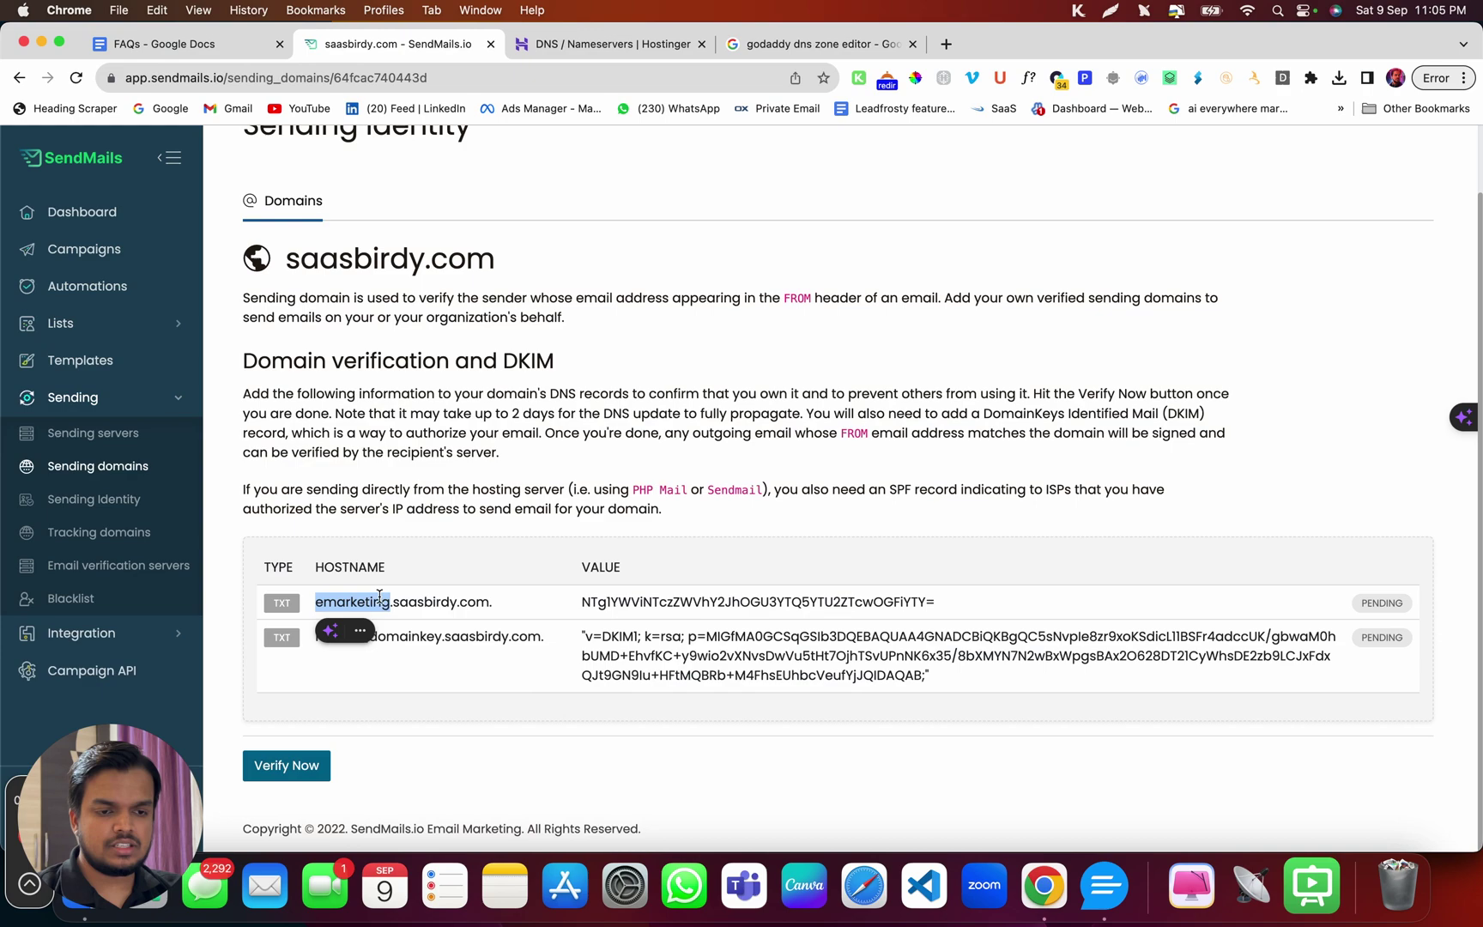
triple_click(362, 602)
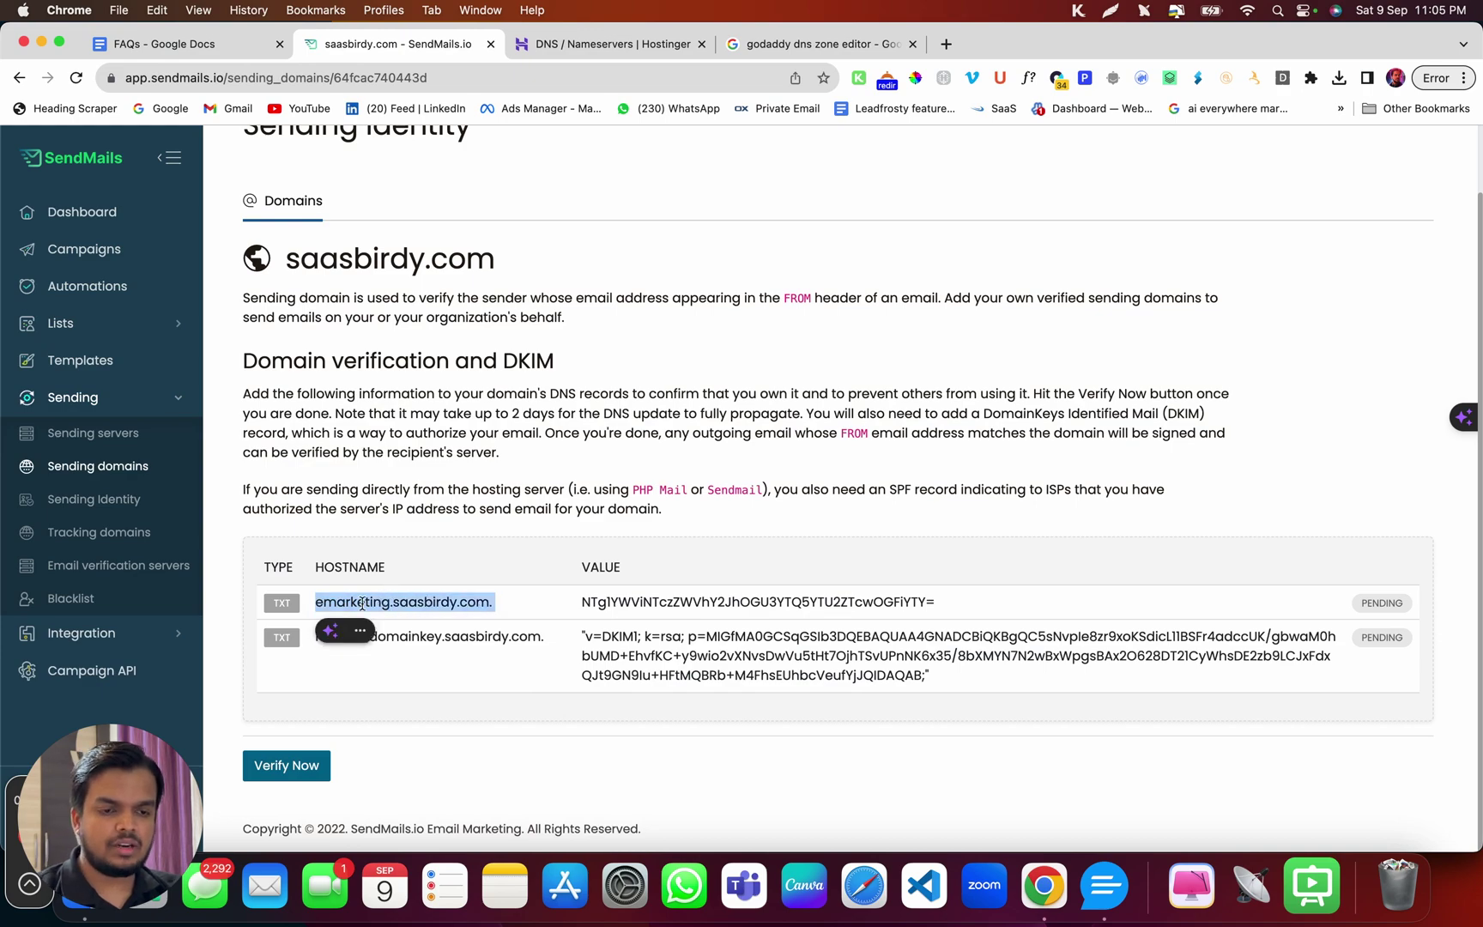
double_click(362, 603)
key(super+c)
scroll(417, 598, up, 5)
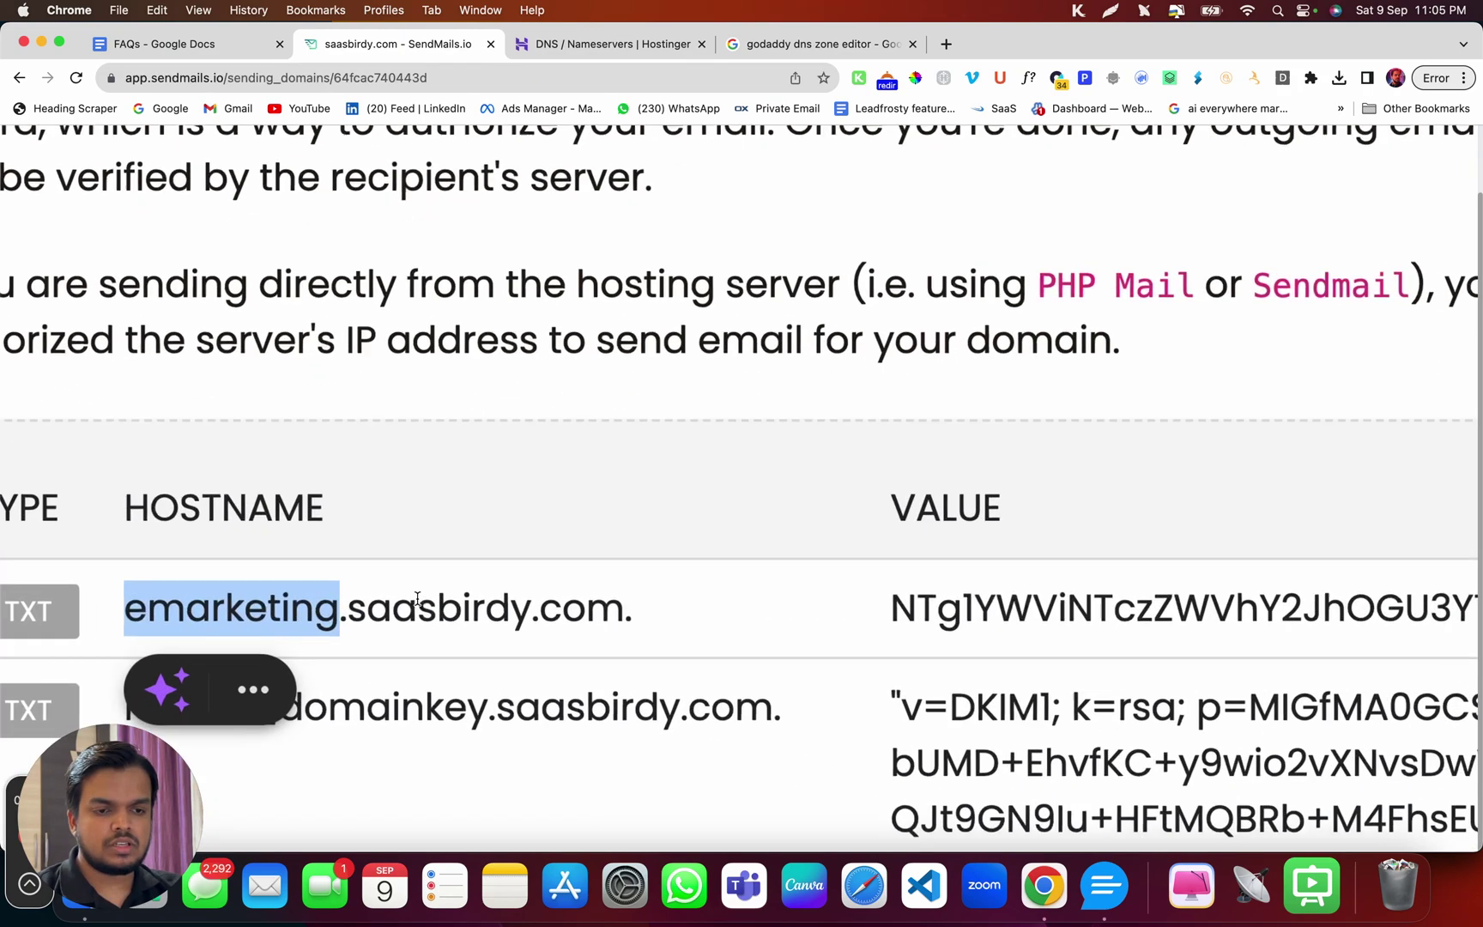
scroll(417, 598, up, 1)
drag(339, 606, 380, 606)
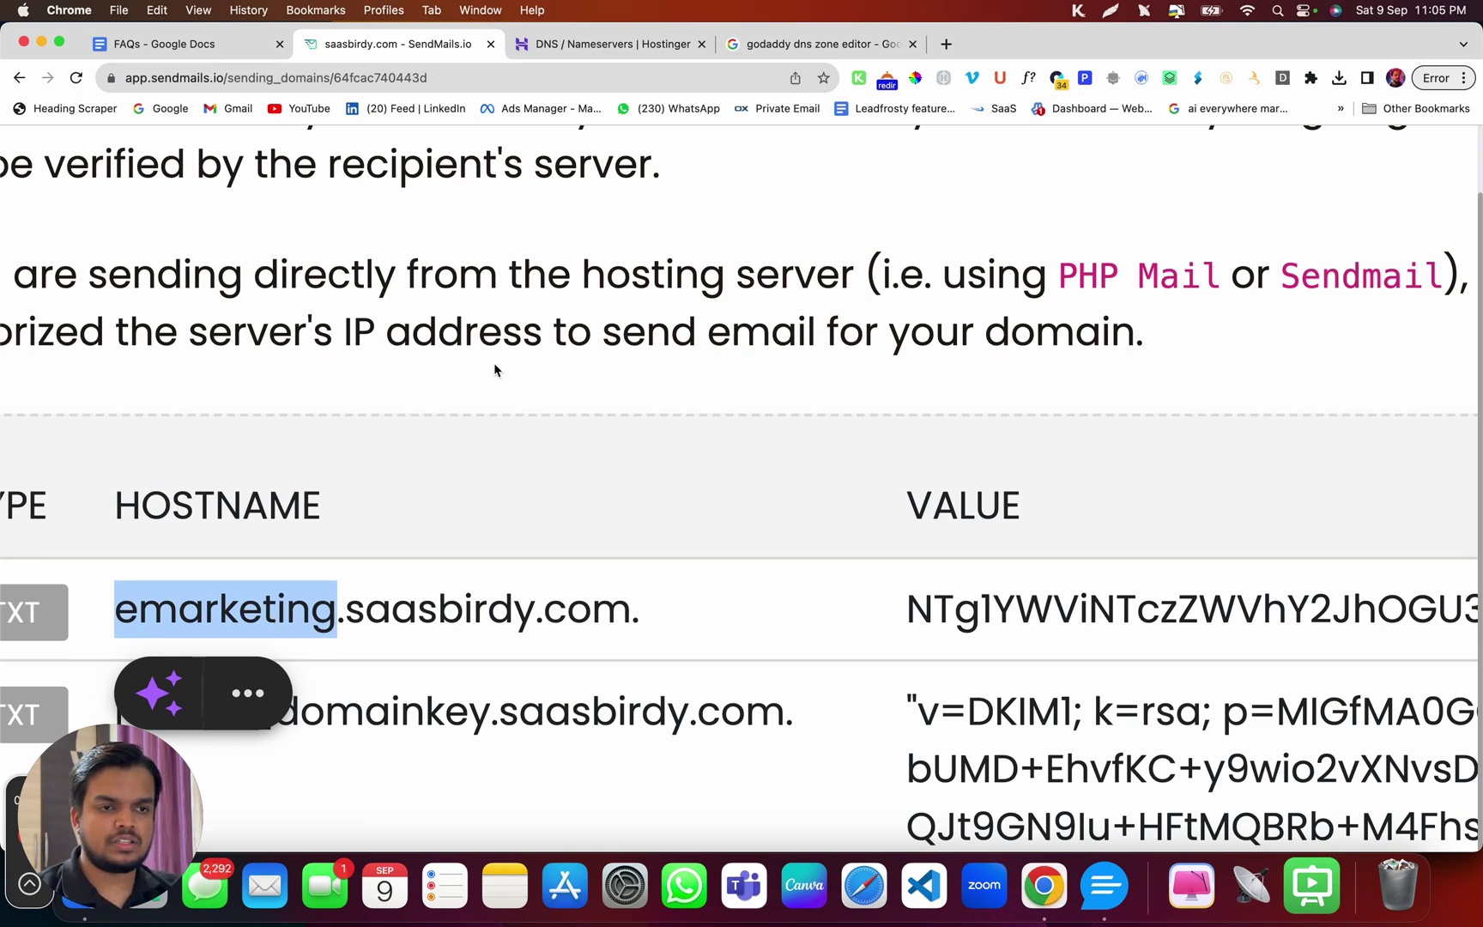
Start a new Hostinger DNS record of type TXT named emarketing.
click(596, 45)
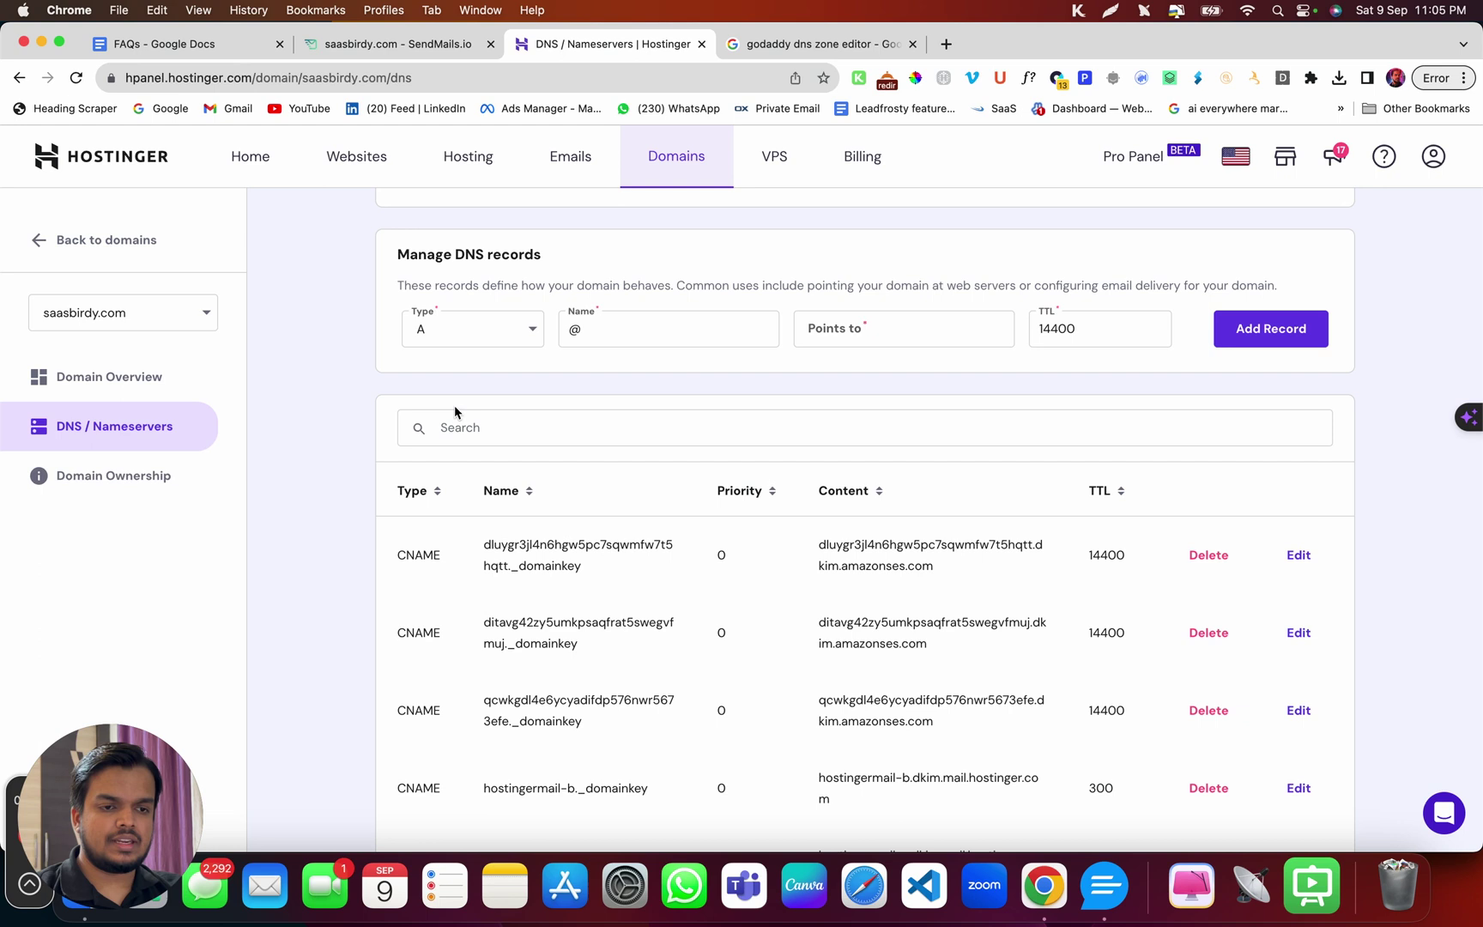
click(472, 329)
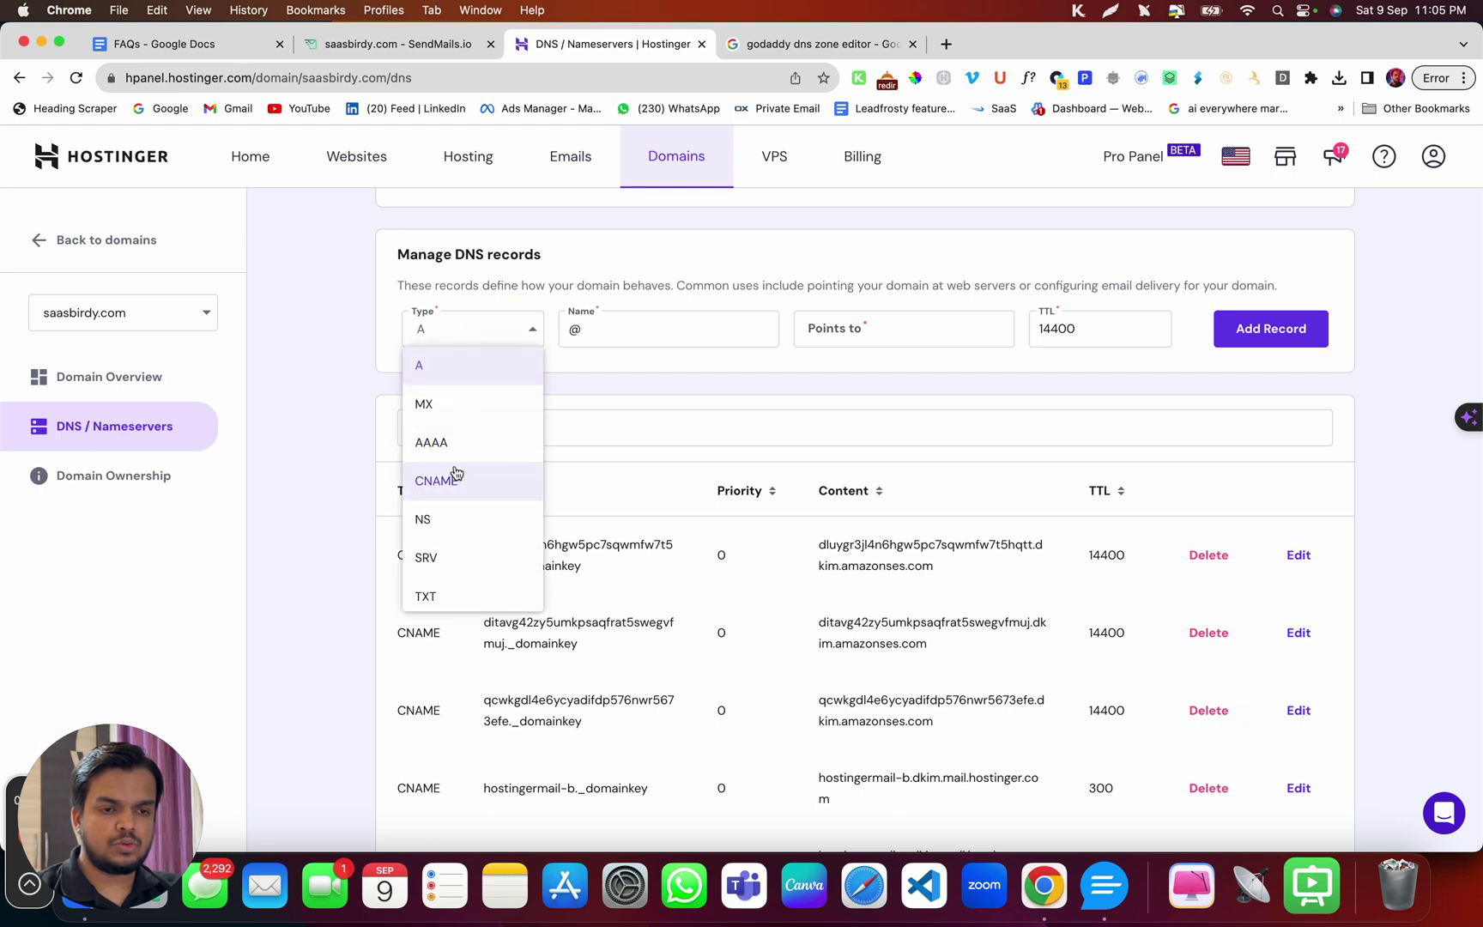
click(437, 592)
click(658, 327)
key(super+a)
key(super+v)
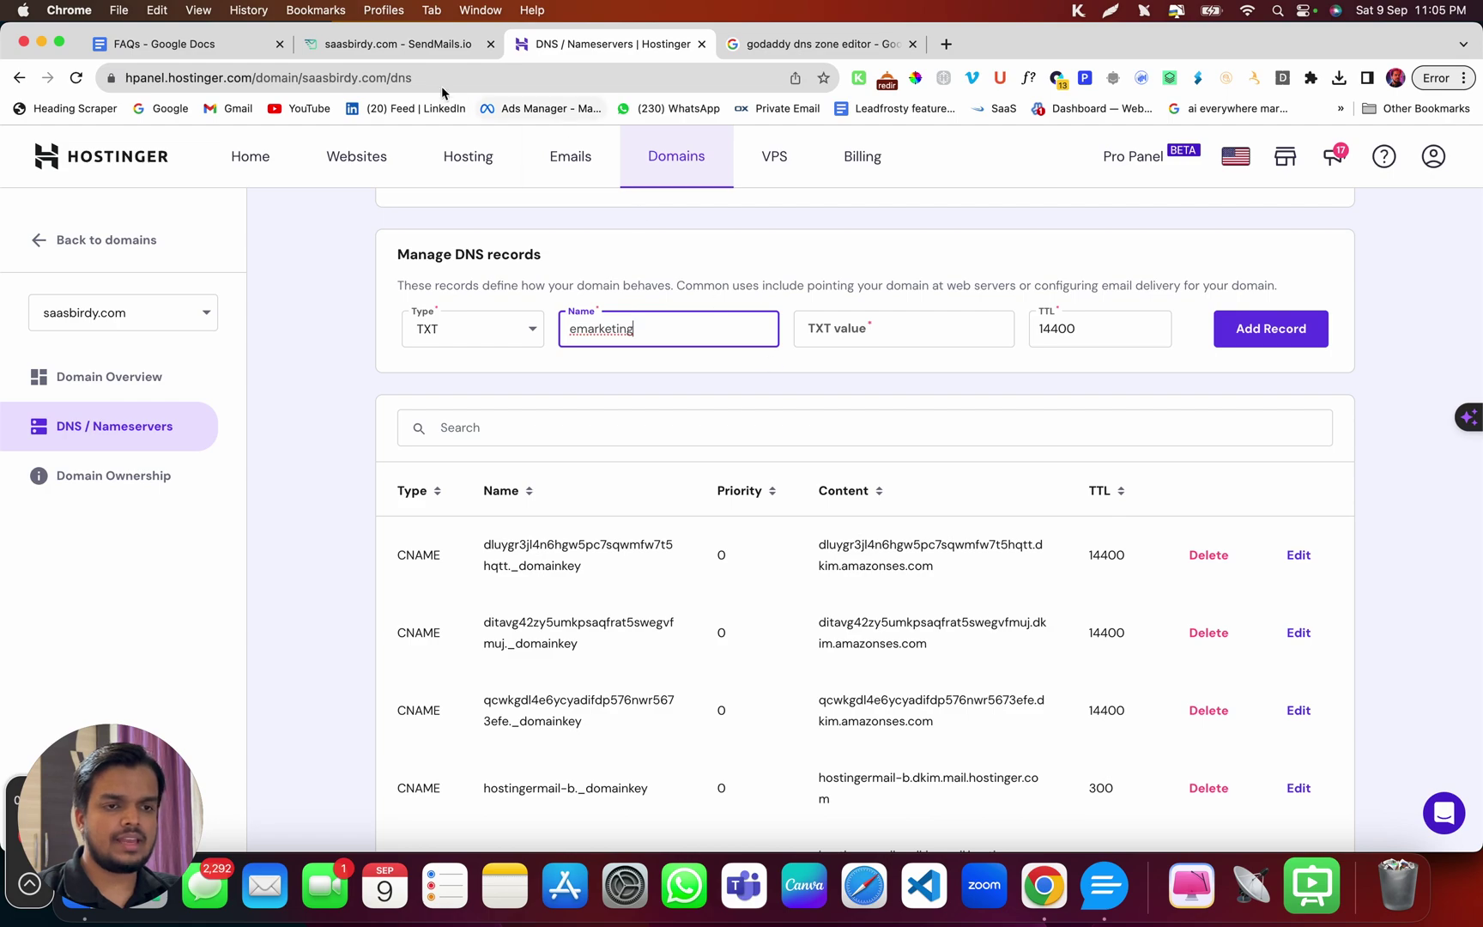
Copy the verification value from SendMails.io into the TXT value and add the record.
click(416, 48)
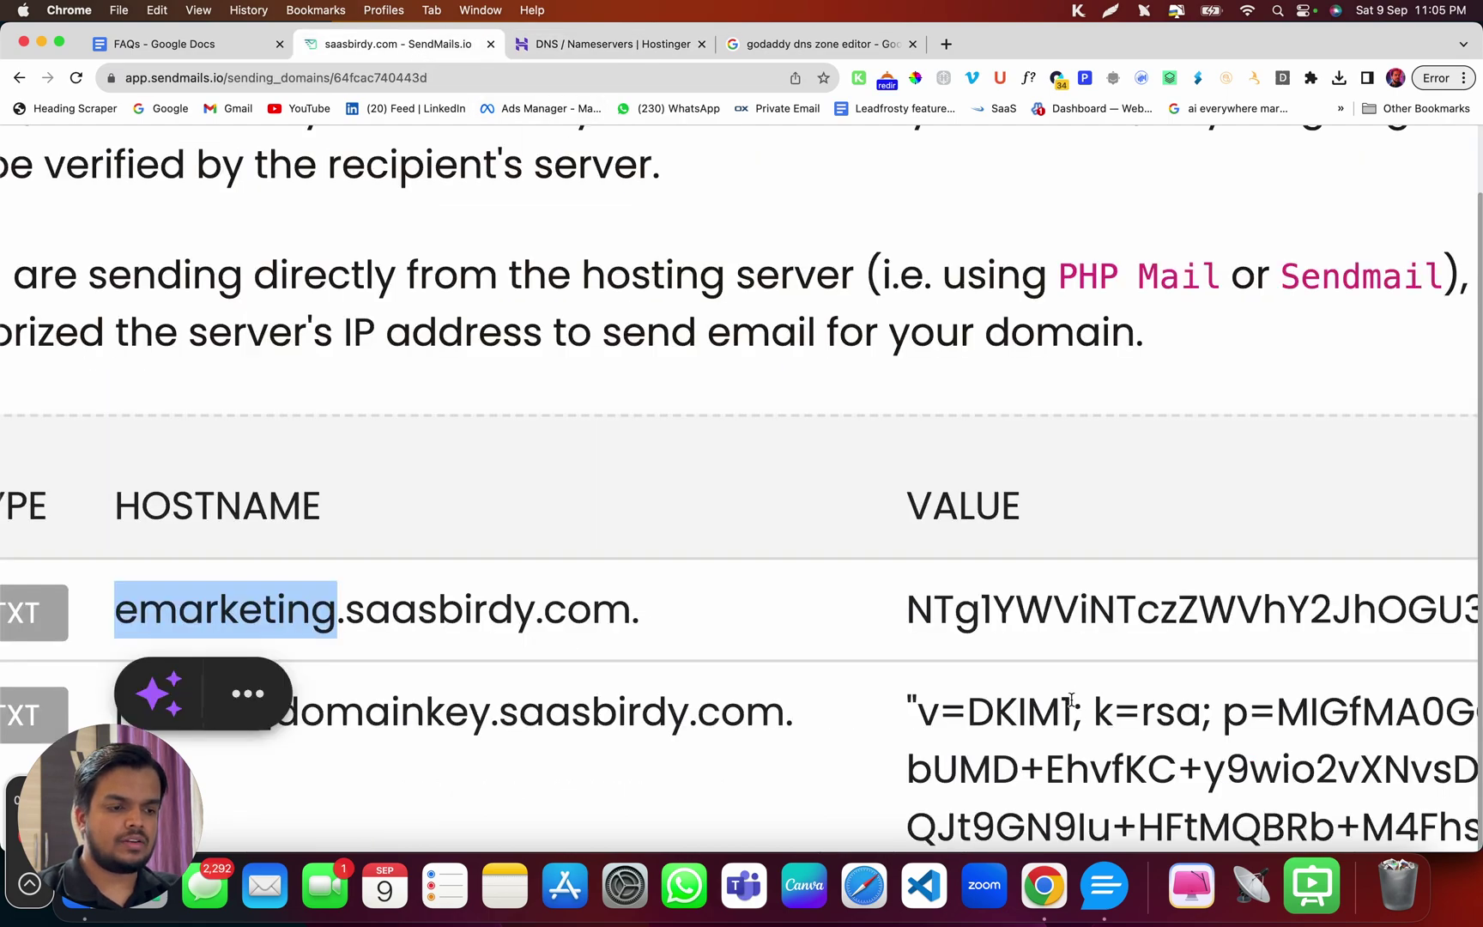
drag(1072, 705, 1095, 730)
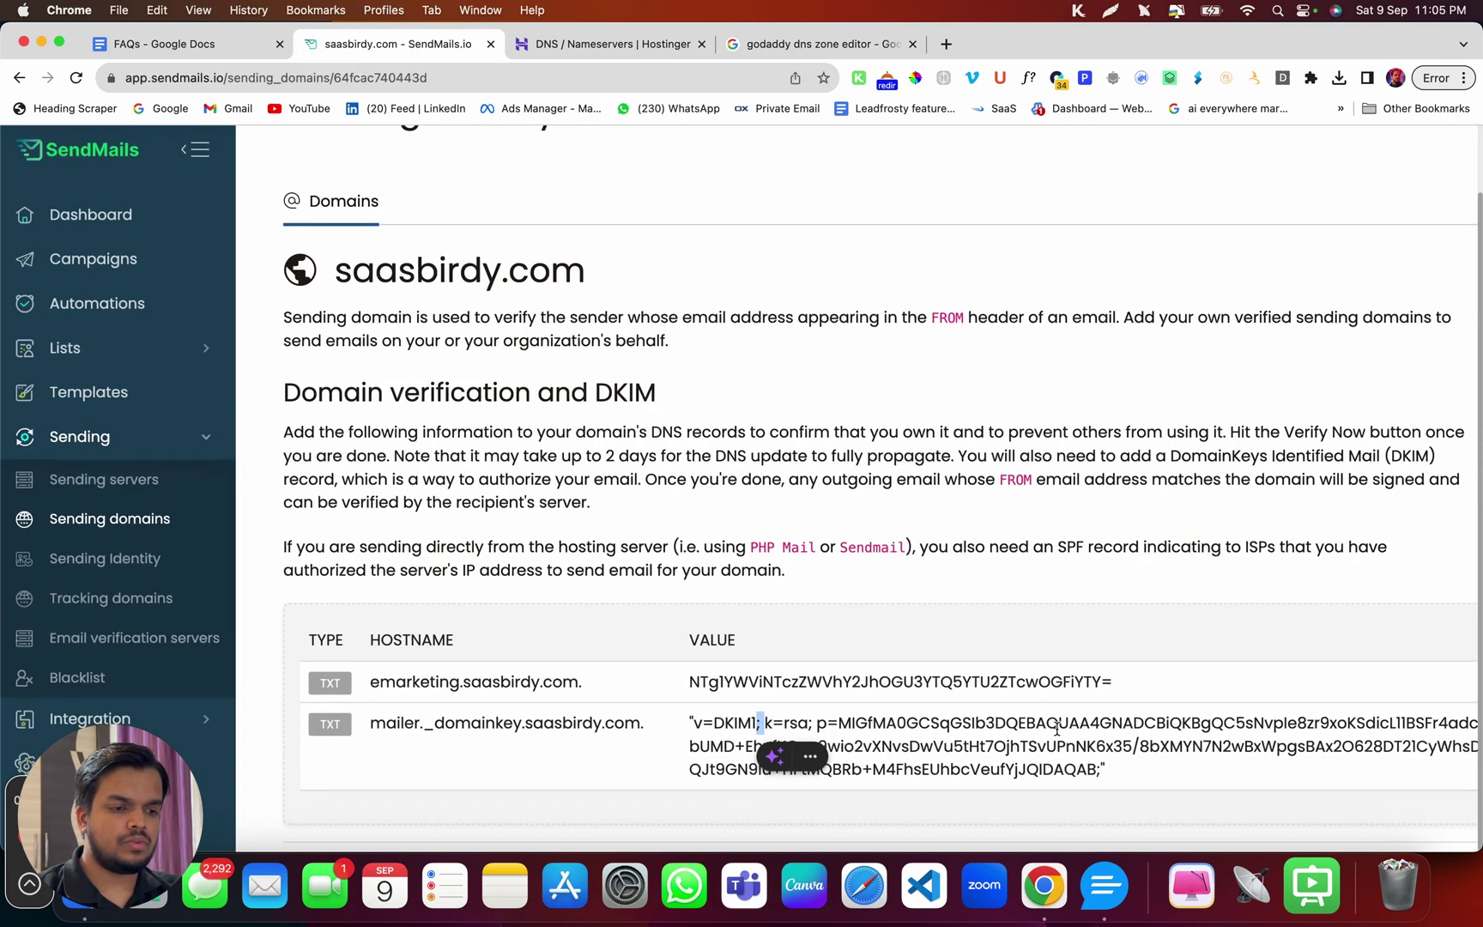
double_click(1064, 683)
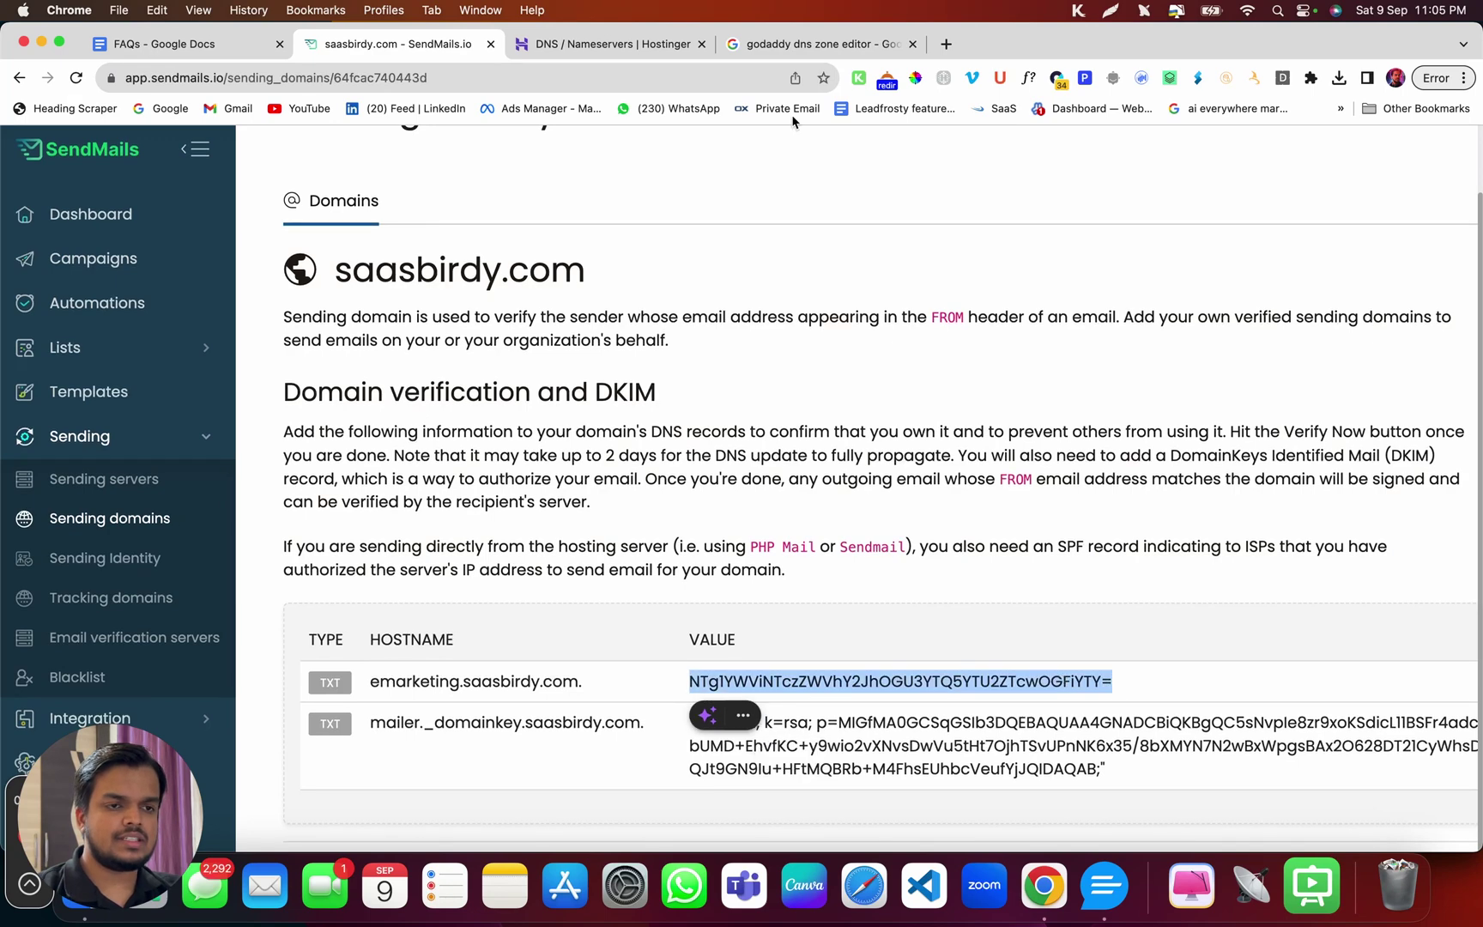
click(652, 43)
click(903, 325)
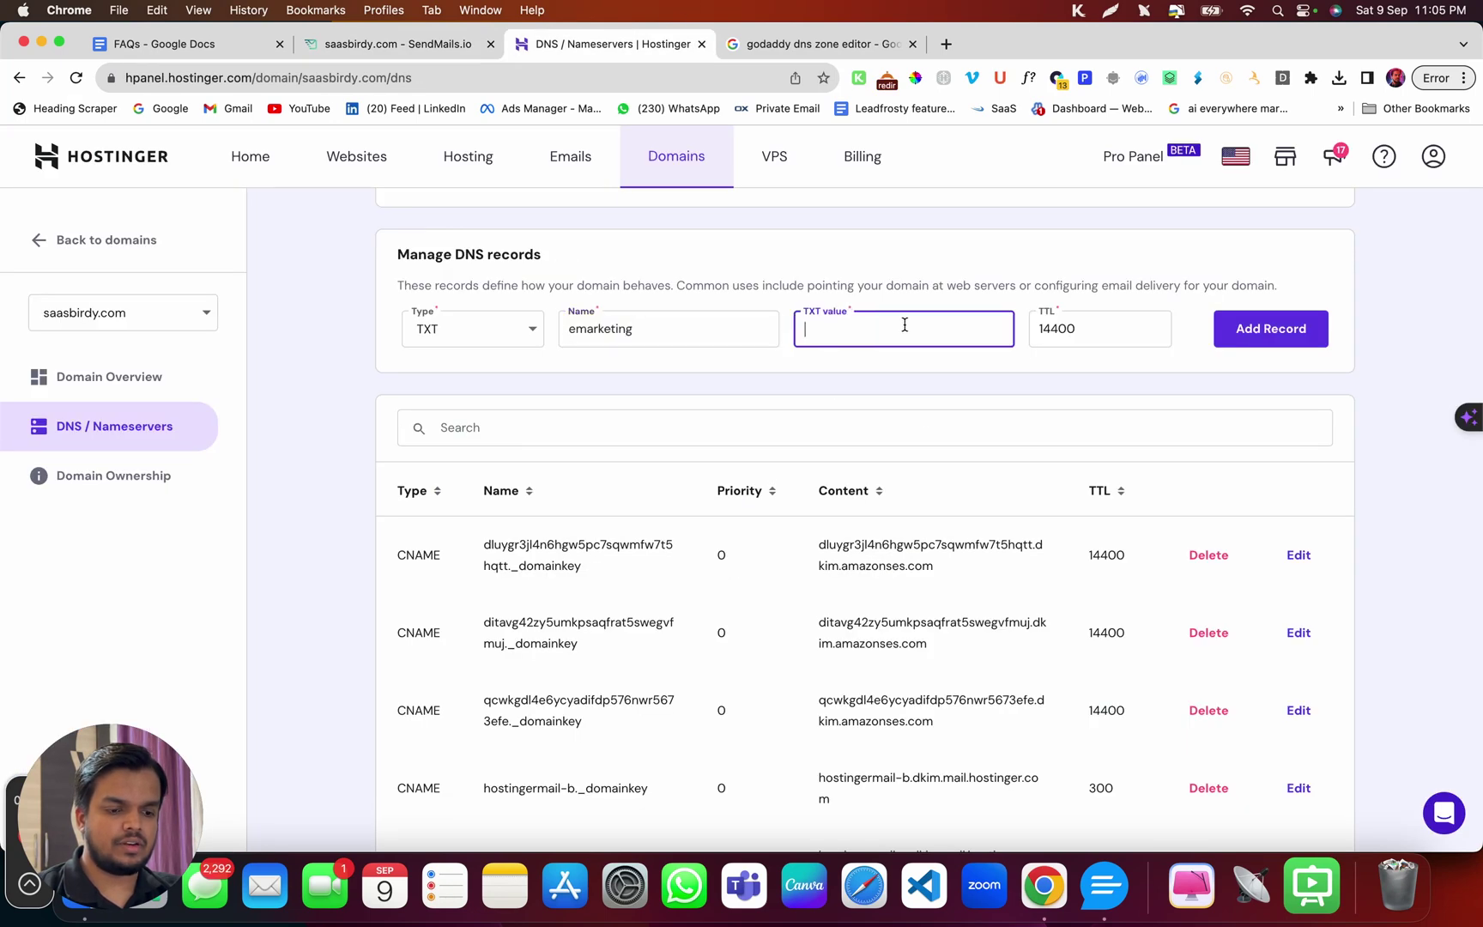
key(super+v)
click(1296, 335)
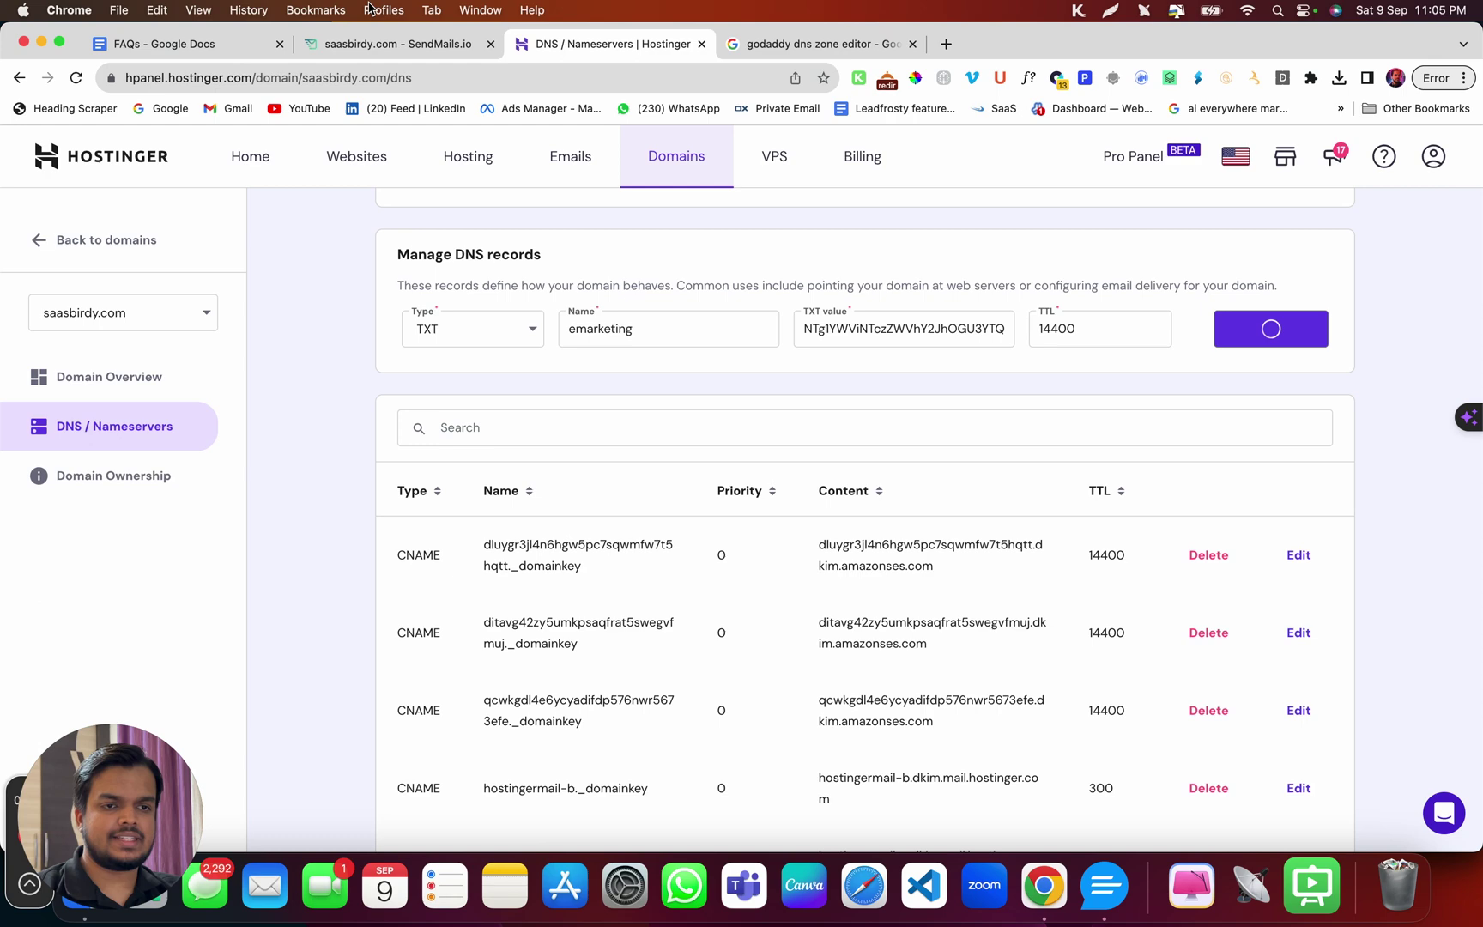
Select the mailer._domainkey DKIM hostname on the SendMails.io domain page.
click(384, 47)
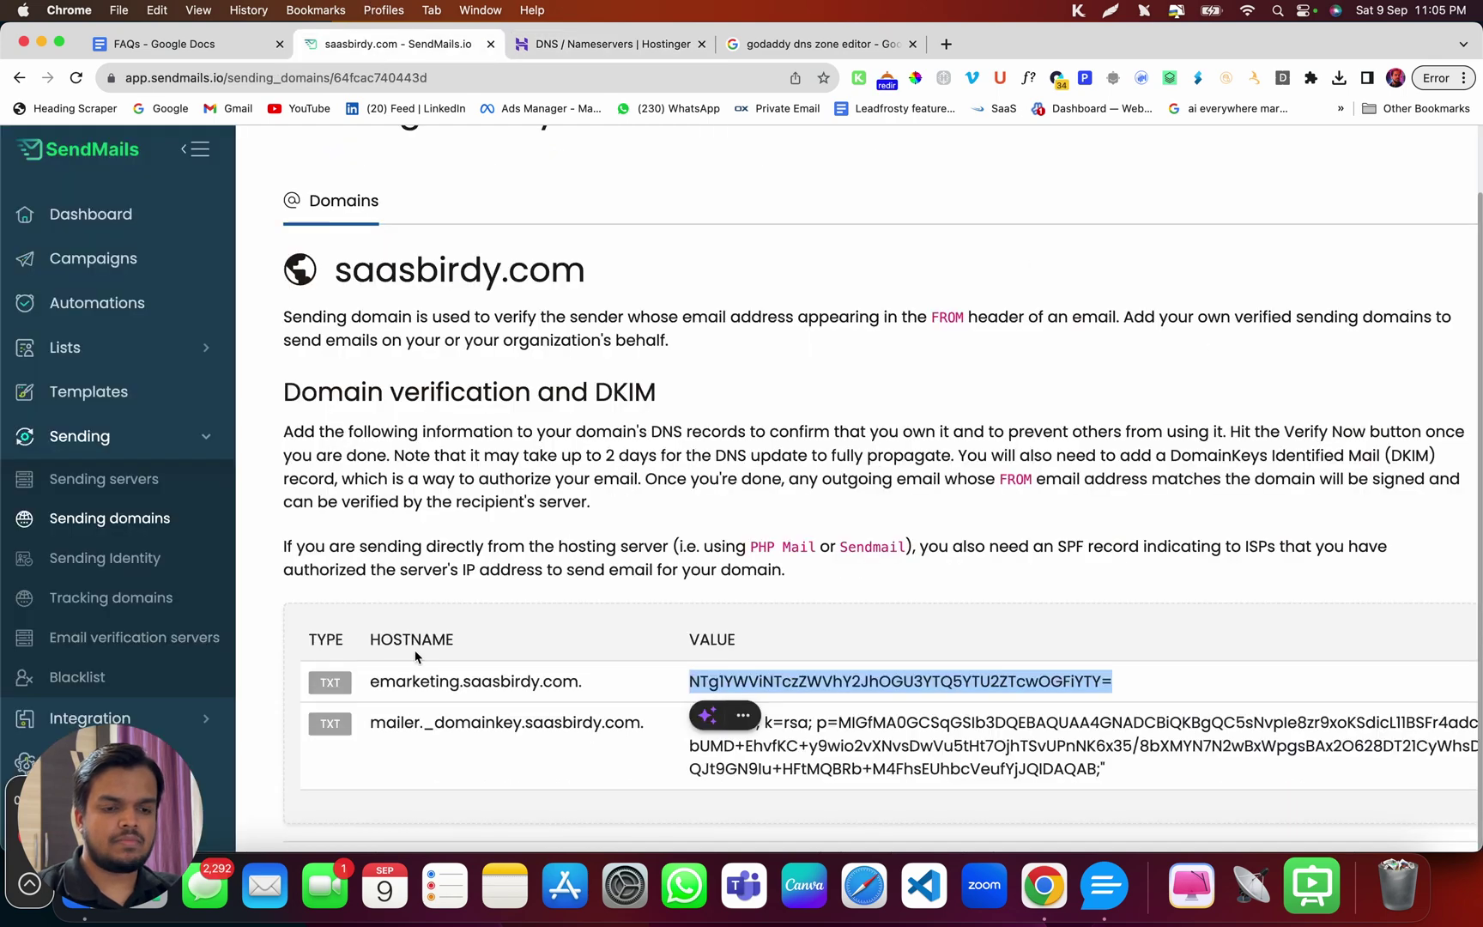
double_click(387, 721)
drag(388, 721, 479, 722)
key(super+c)
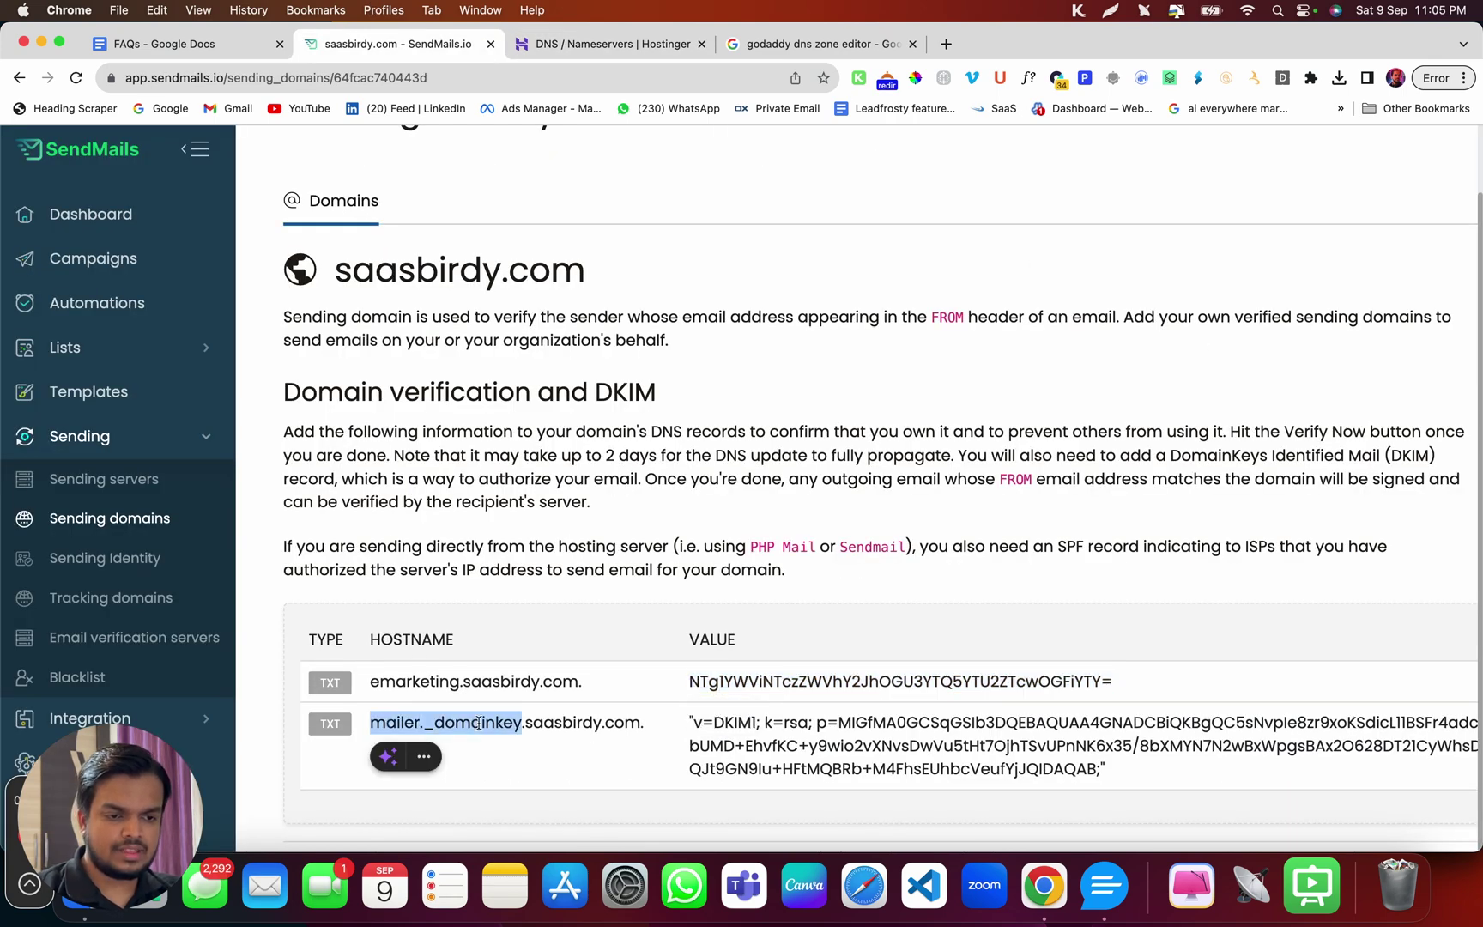
Start a second Hostinger TXT record named mailer._domainkey.
click(566, 43)
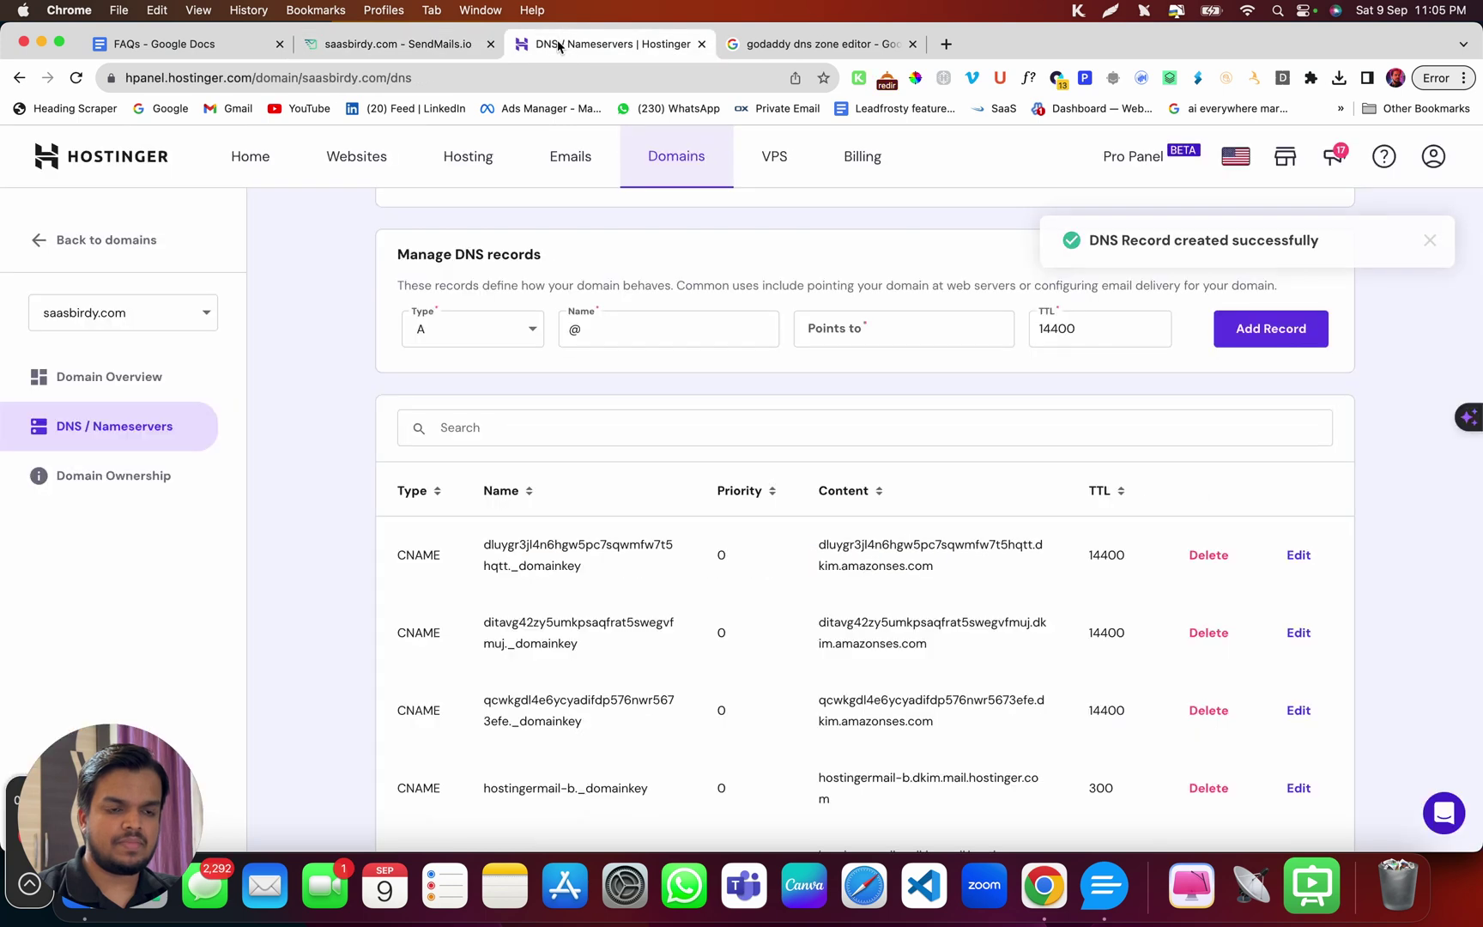
click(515, 340)
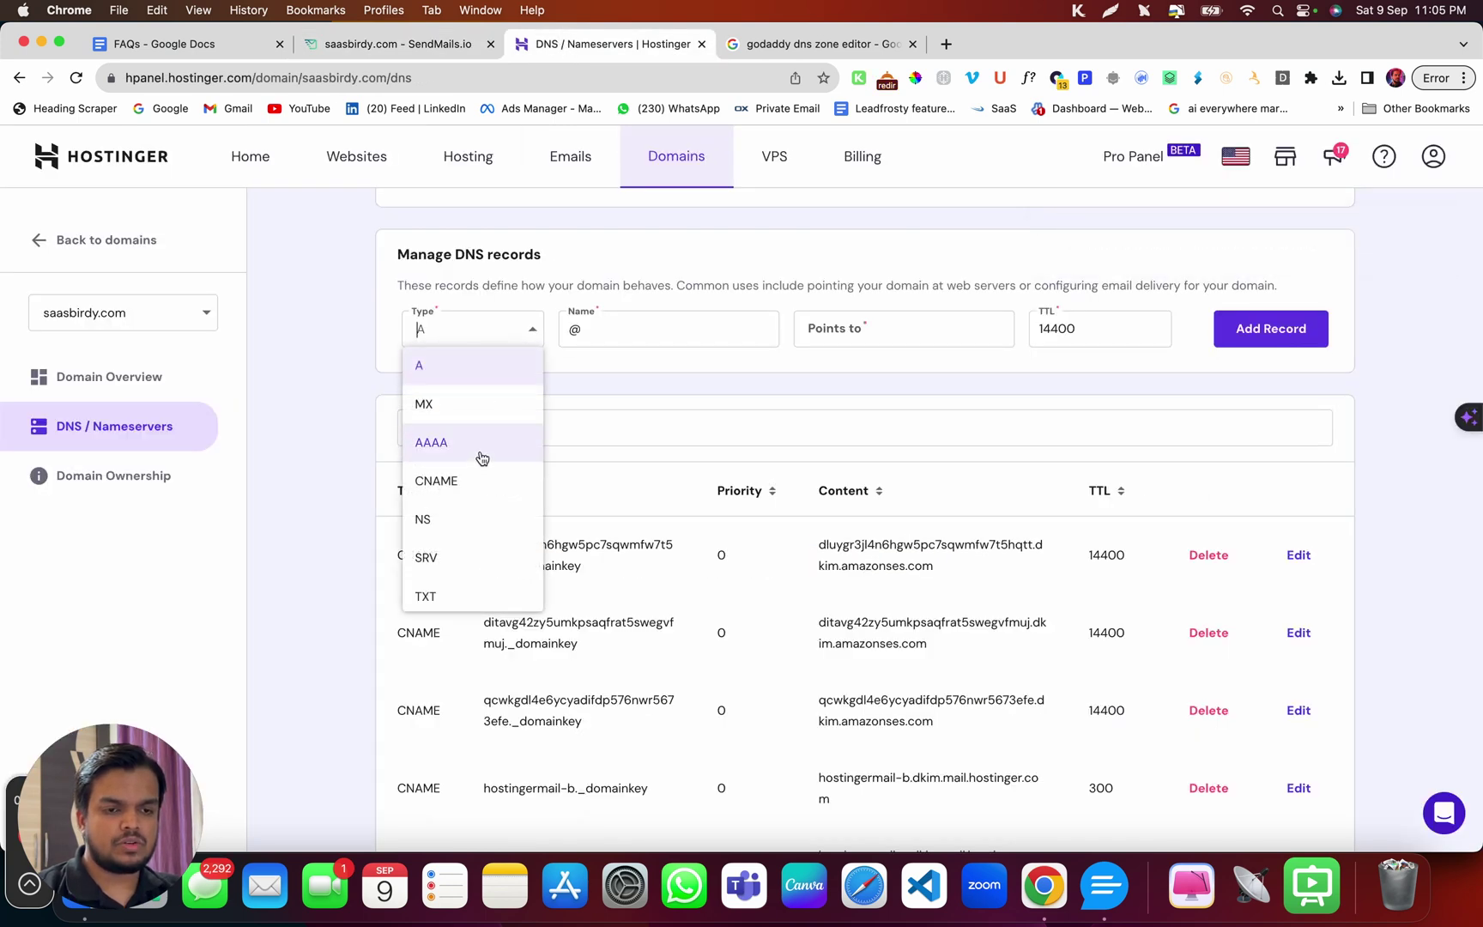
click(437, 599)
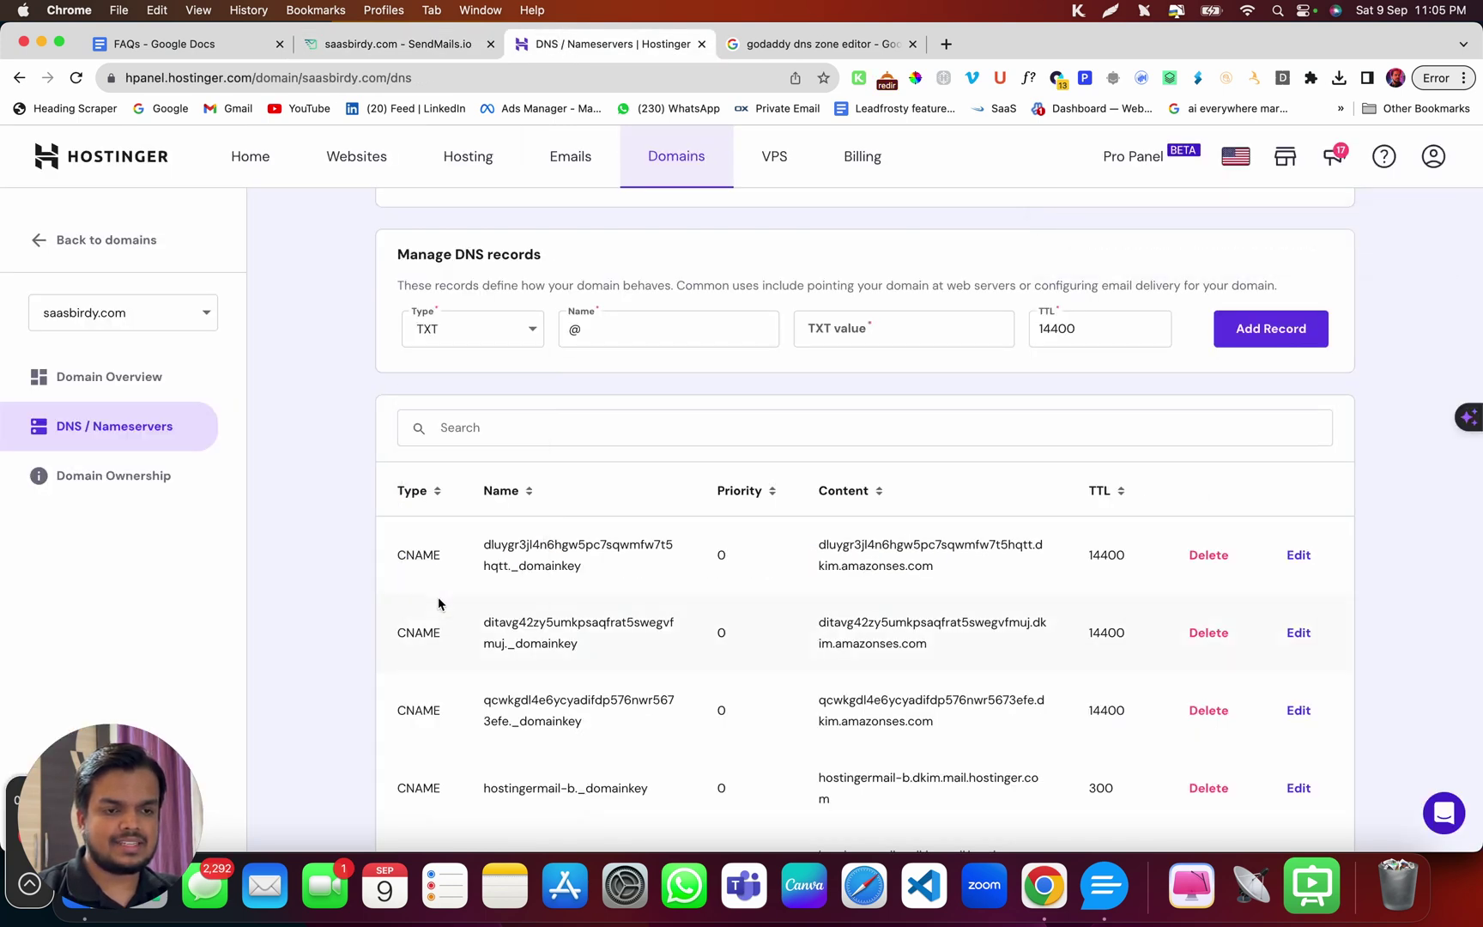
double_click(624, 341)
key(super+v)
Paste the DKIM key from SendMails.io as the TXT value and add the record.
click(398, 43)
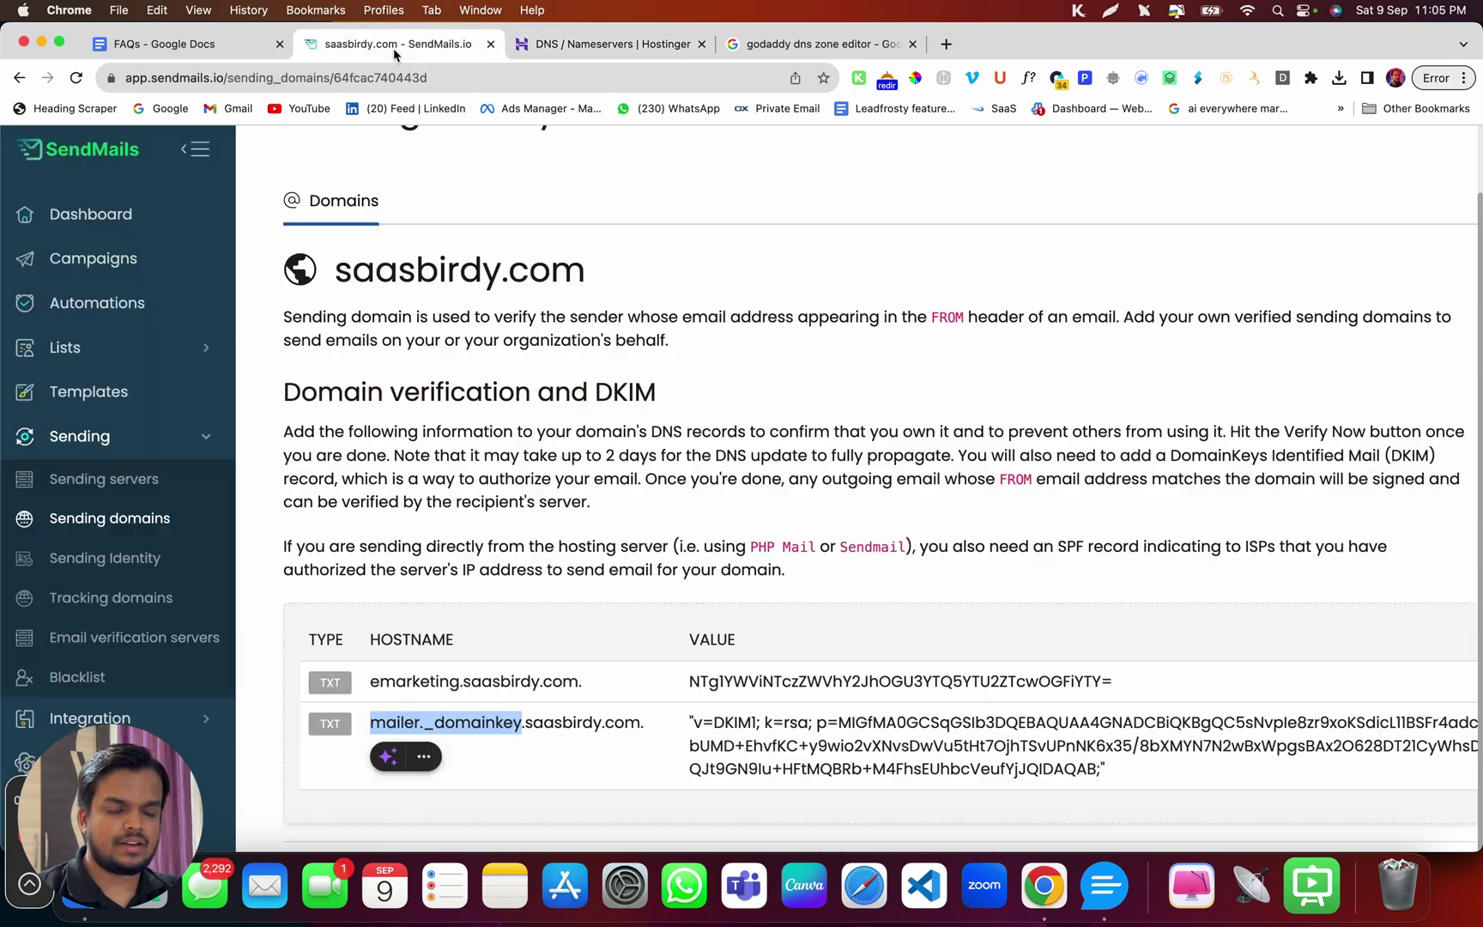
triple_click(777, 749)
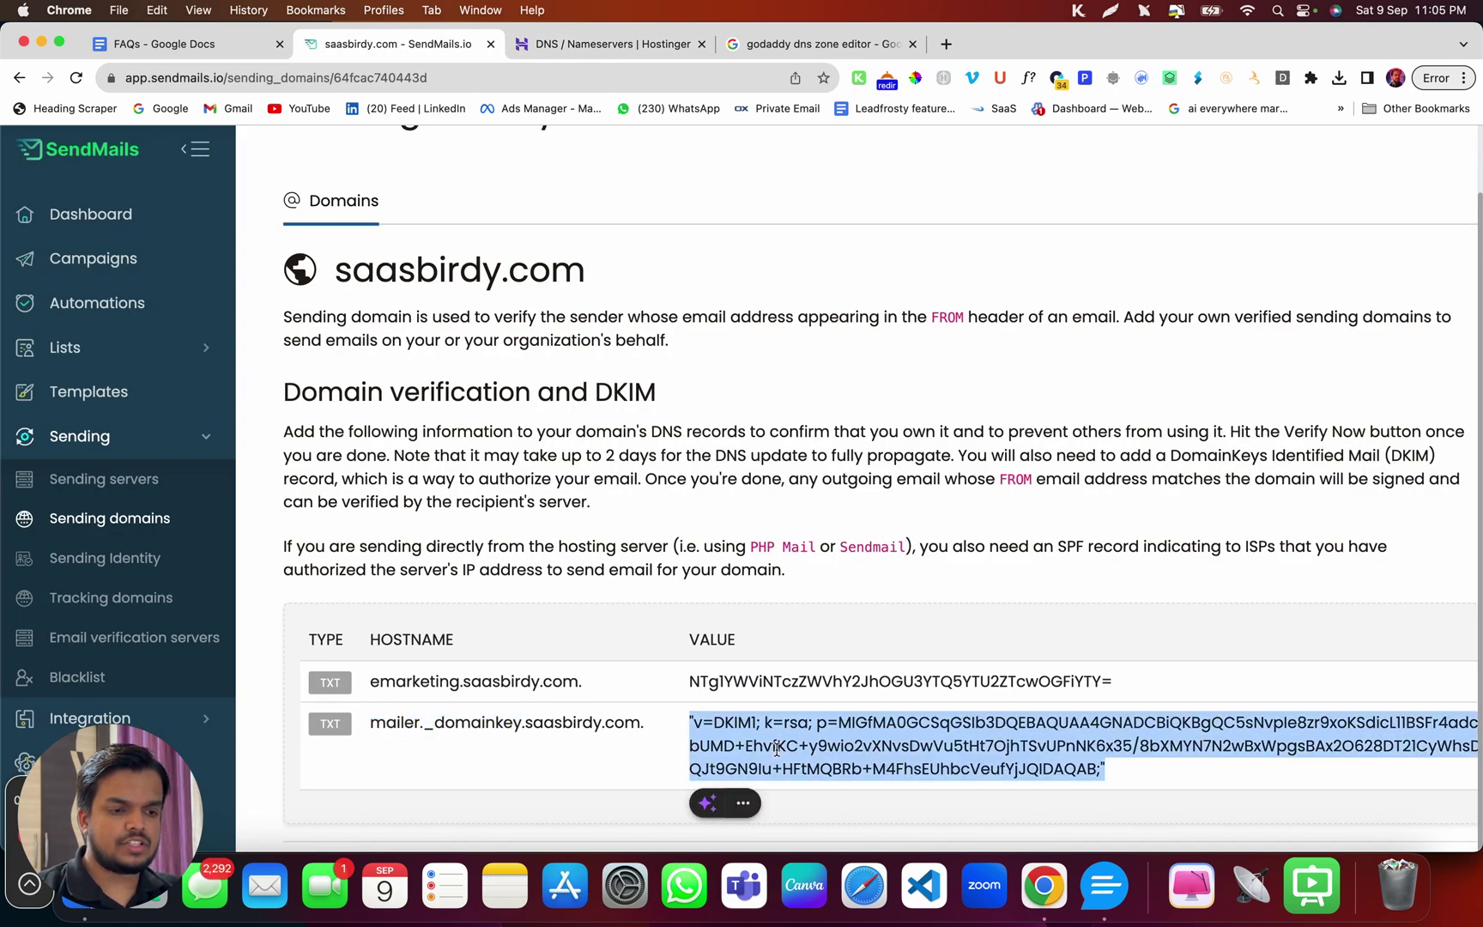
click(603, 45)
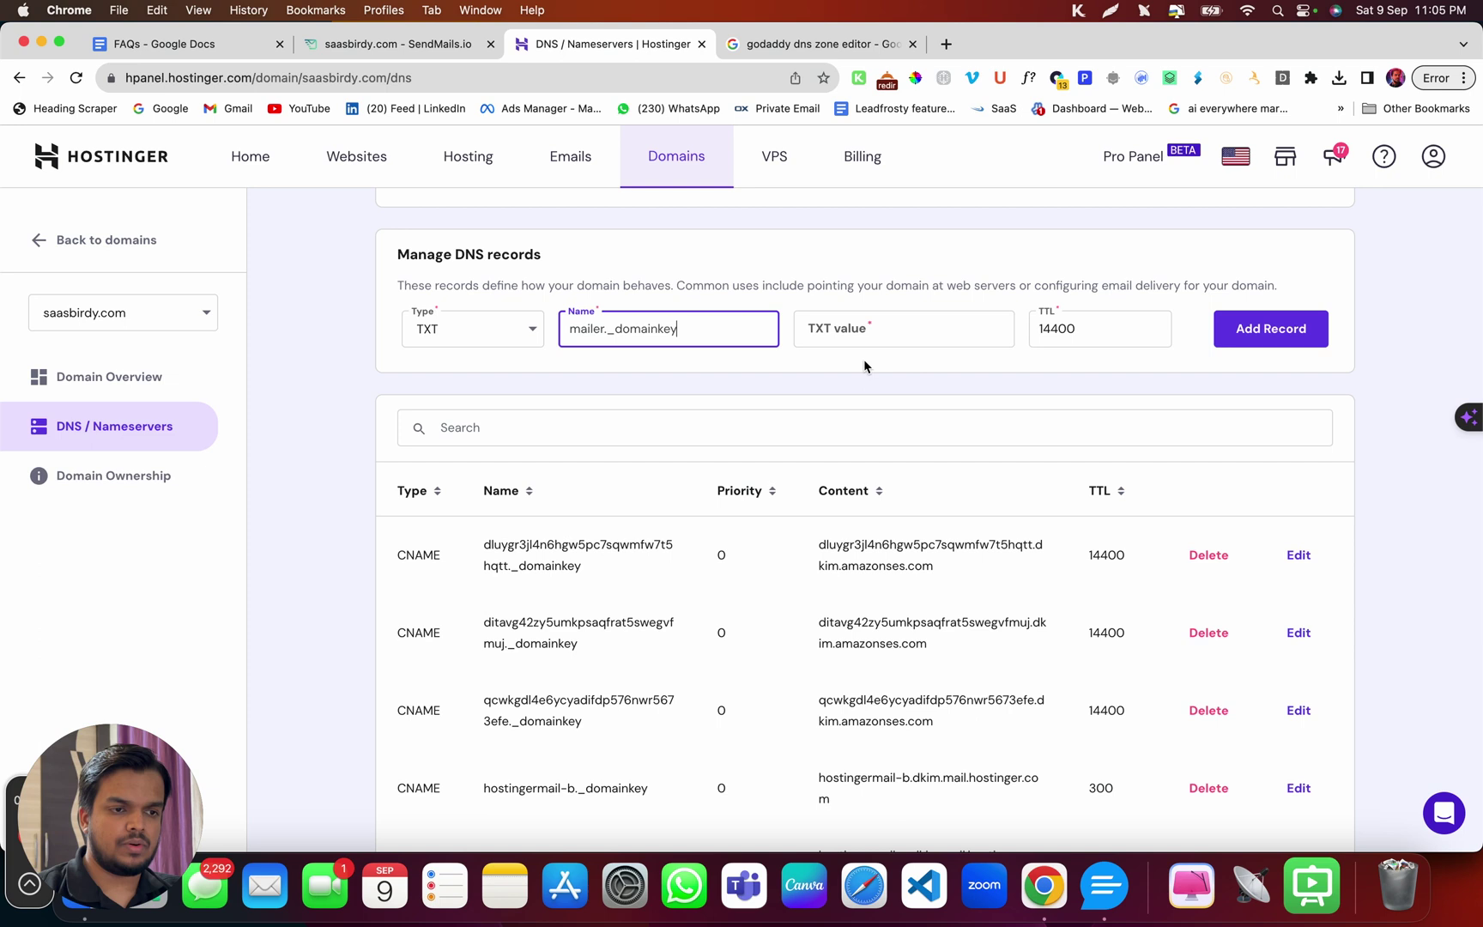
click(887, 331)
key(super+v)
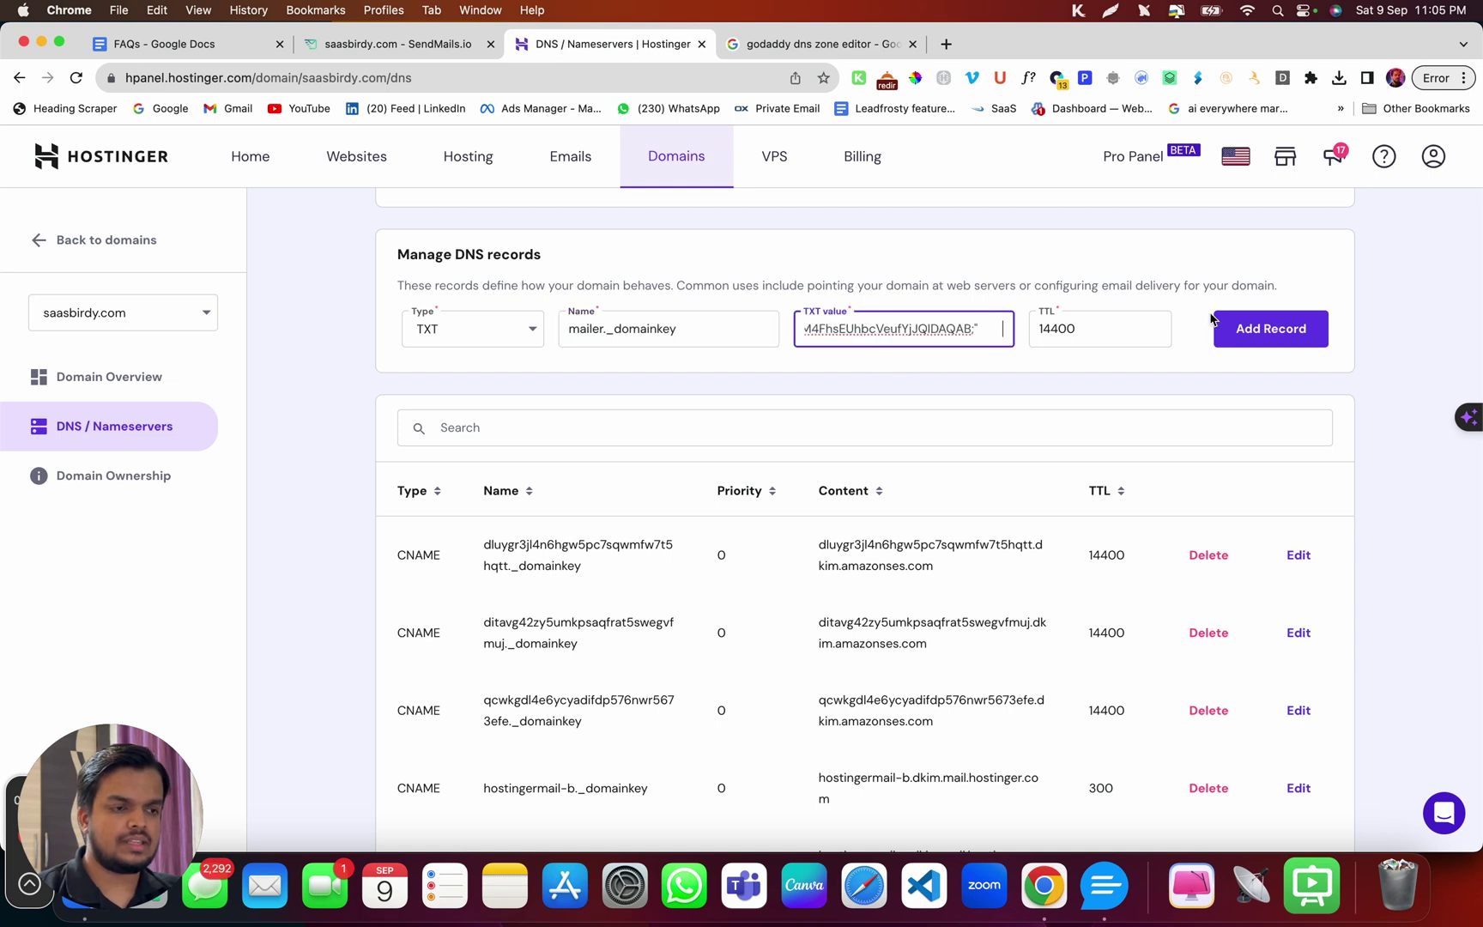
click(1257, 331)
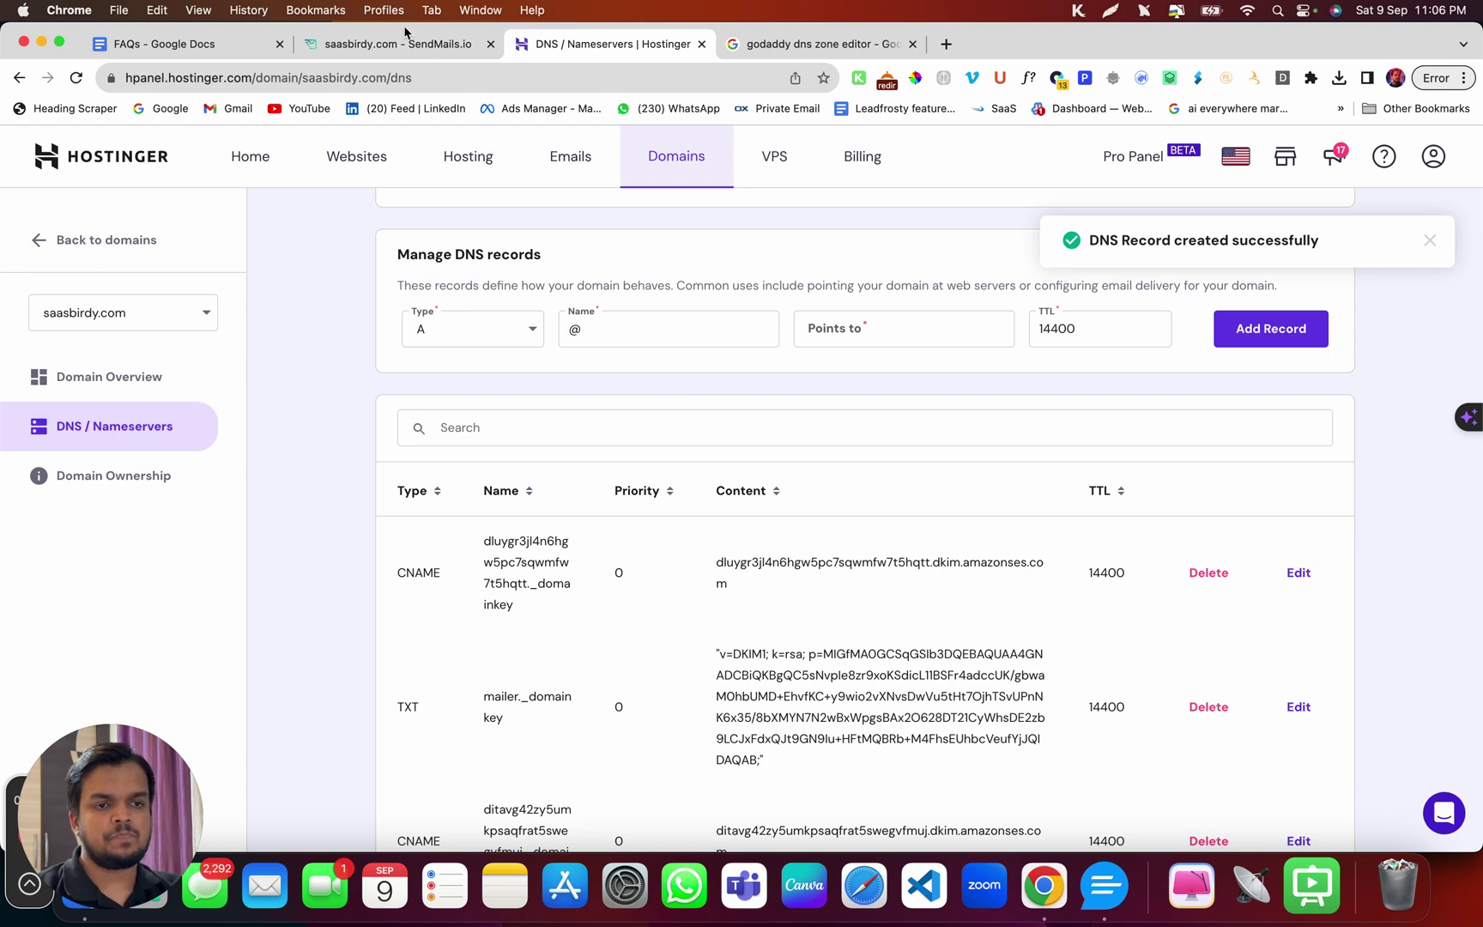
click(381, 43)
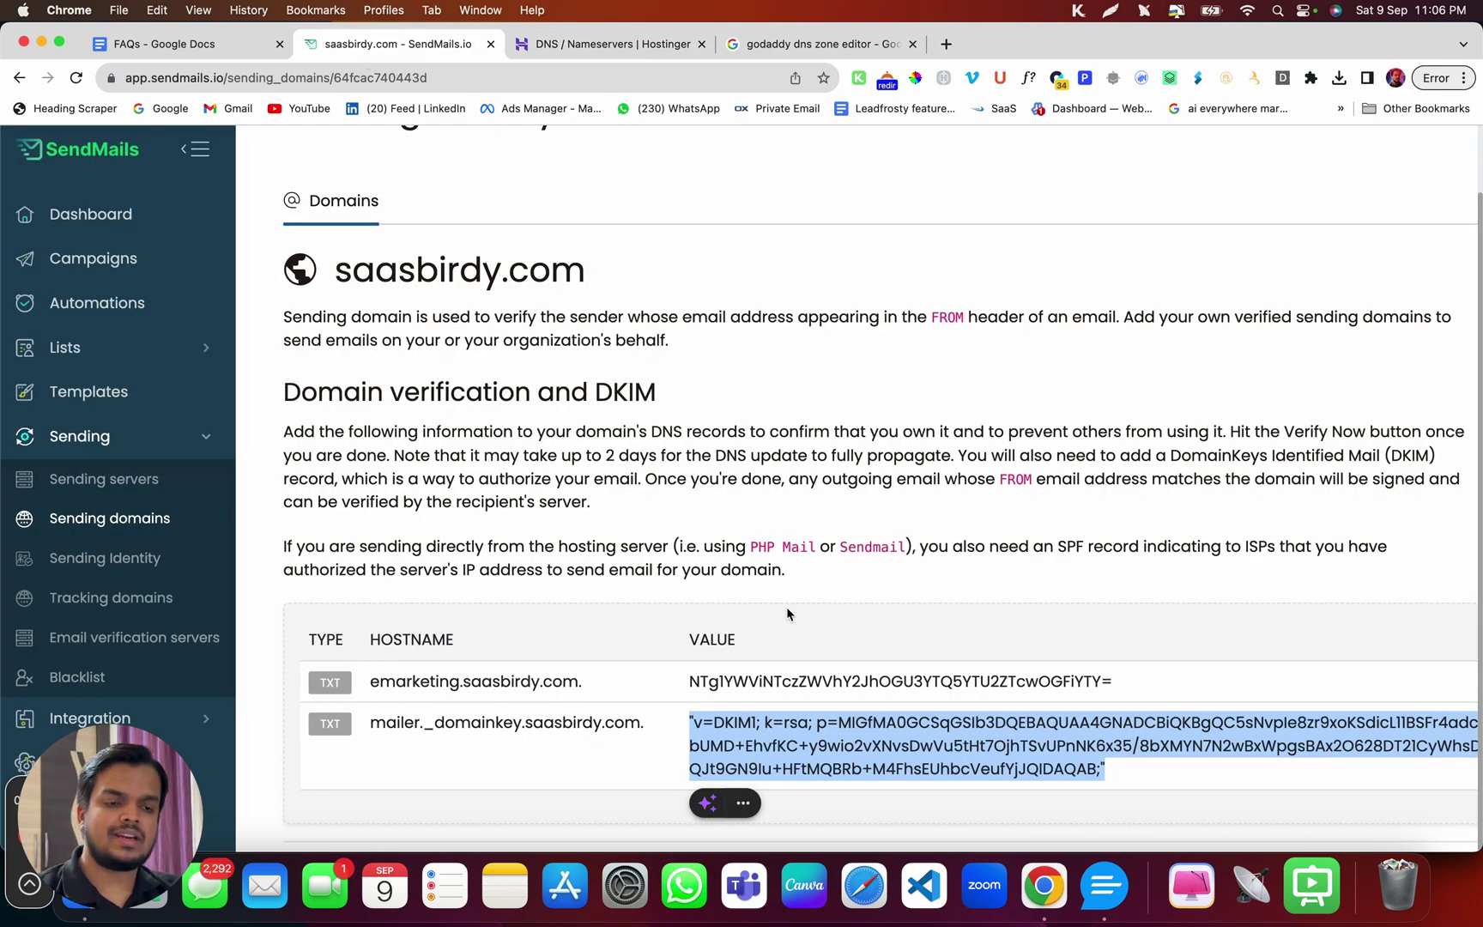
scroll(787, 612, down, 5)
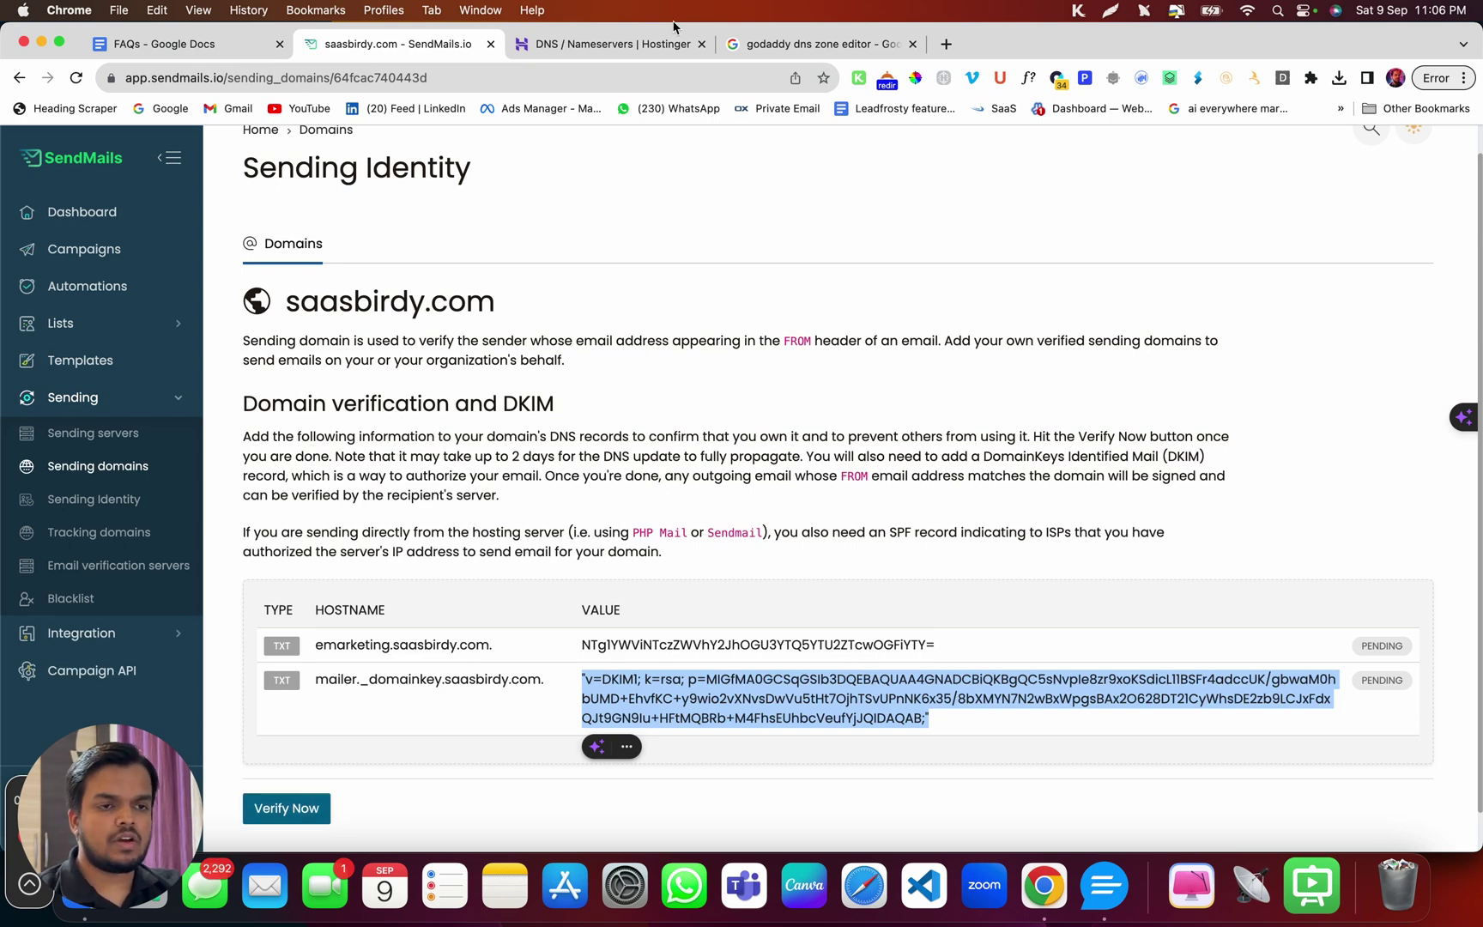
scroll(535, 265, down, 1)
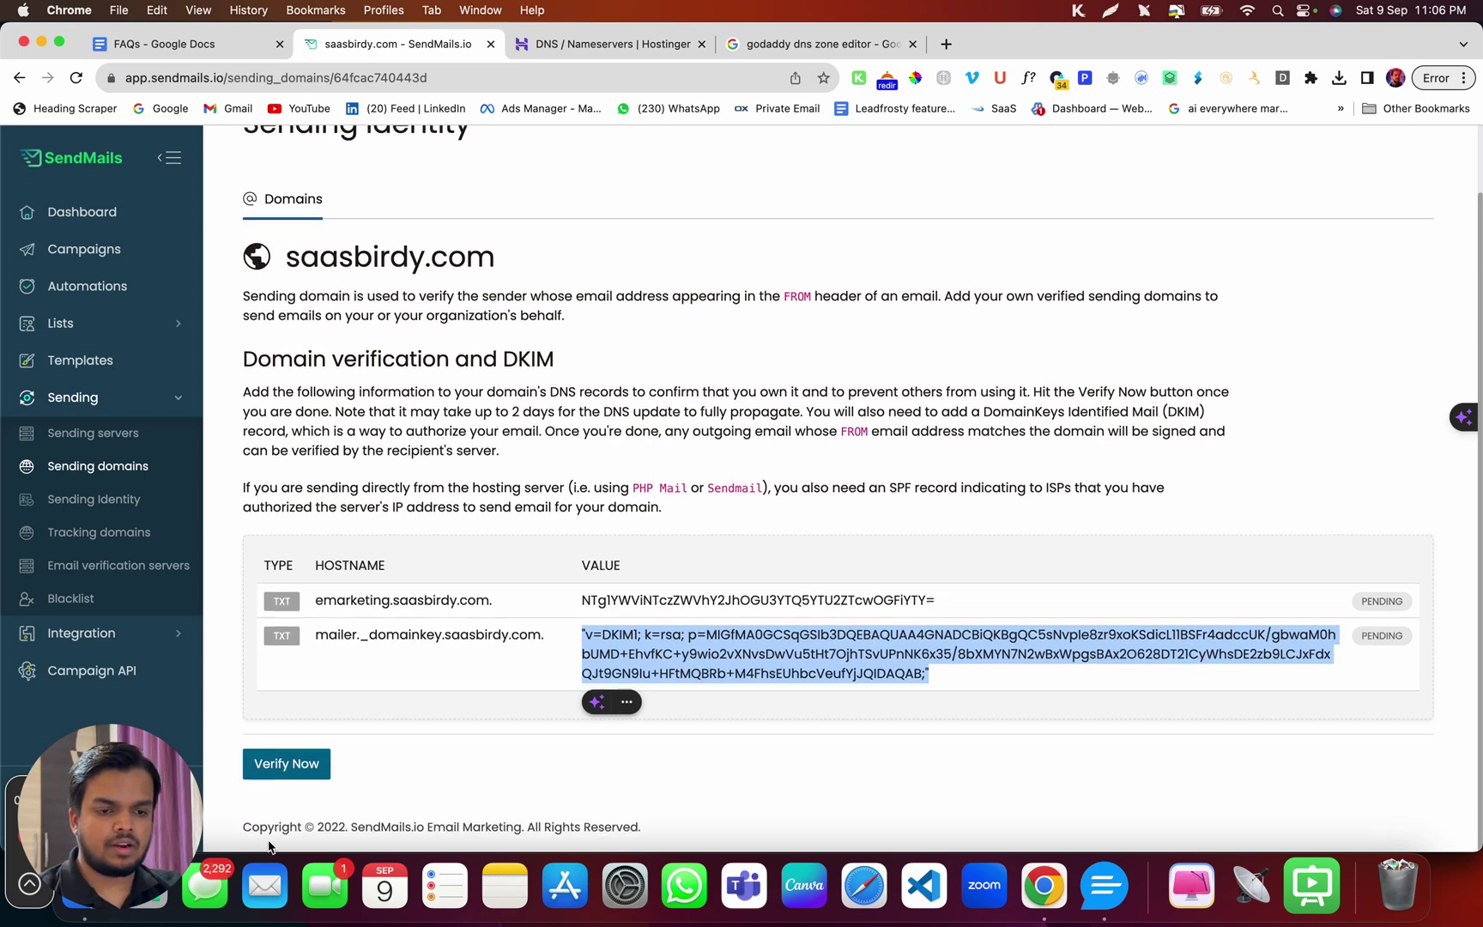
Run Verify Now so the emarketing and mailer._domainkey TXT records show VERIFIED.
click(288, 767)
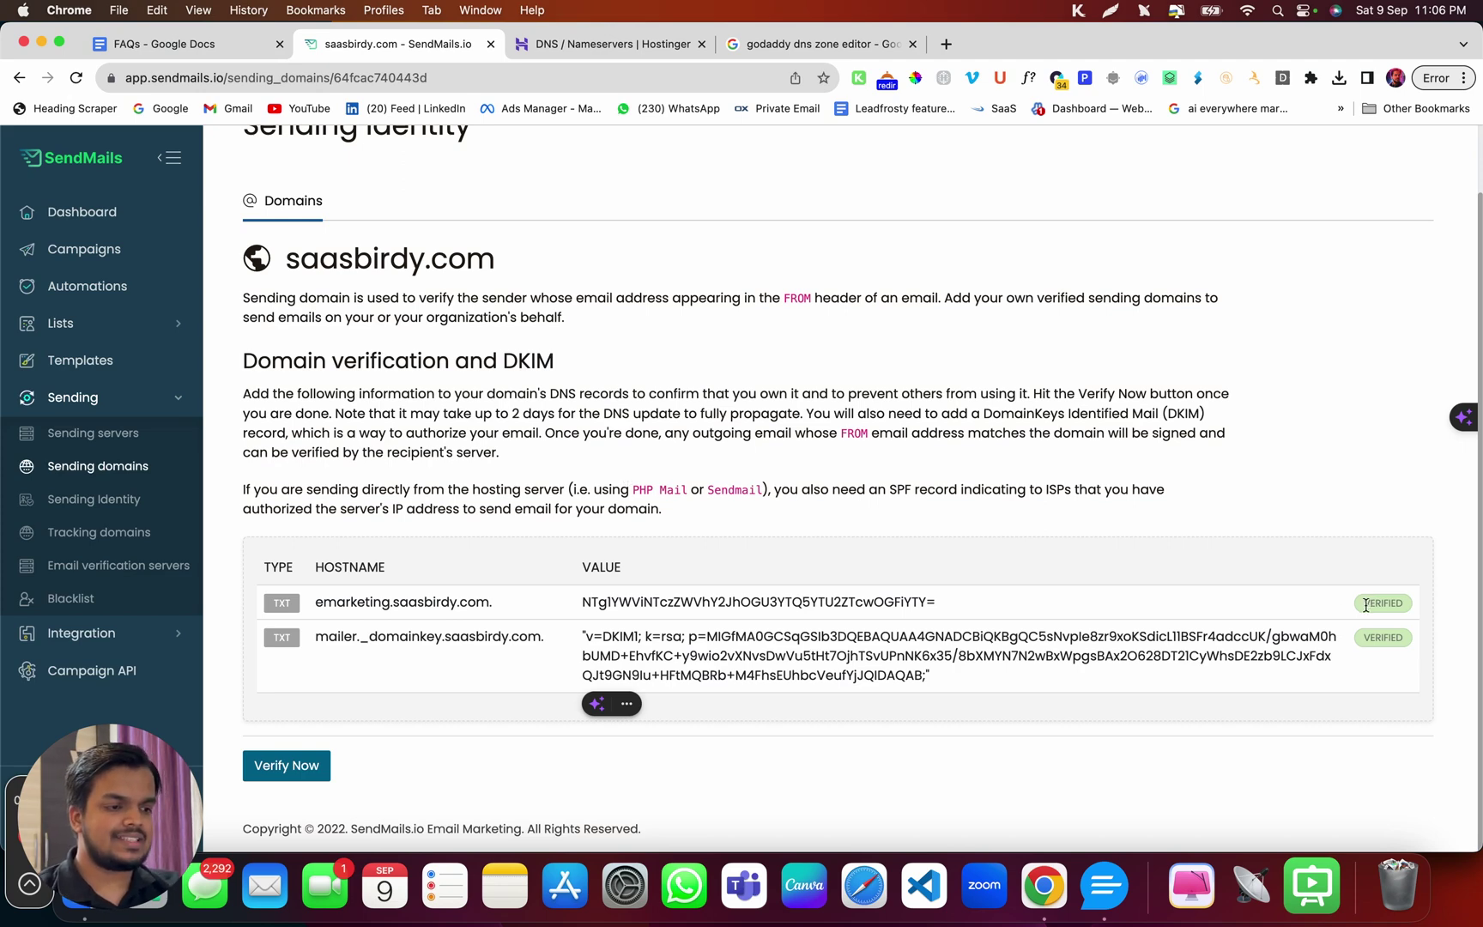
triple_click(1317, 635)
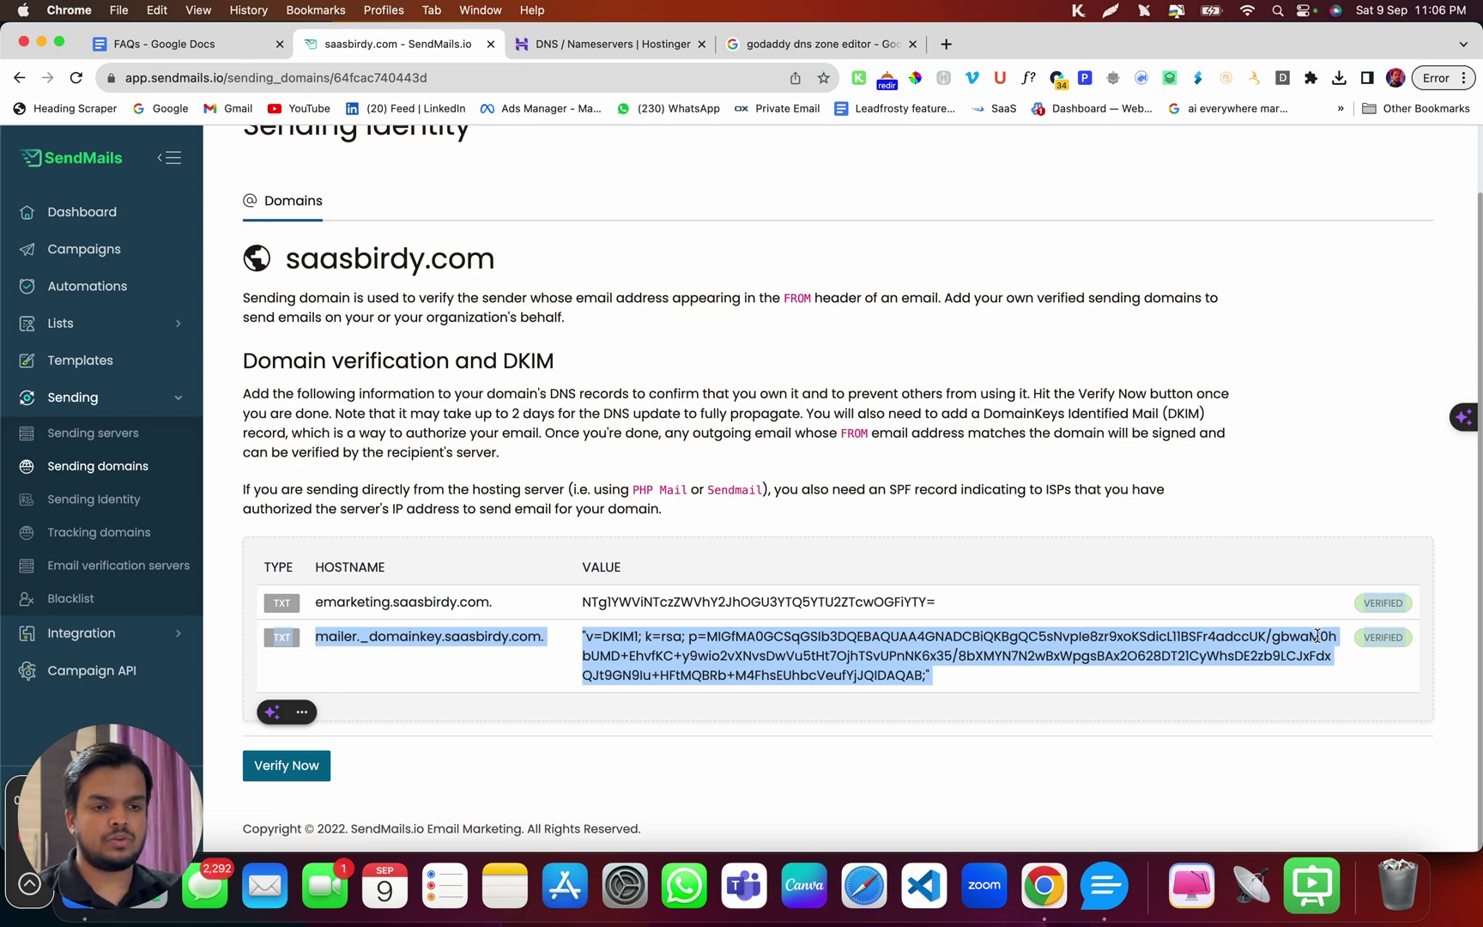
click(532, 738)
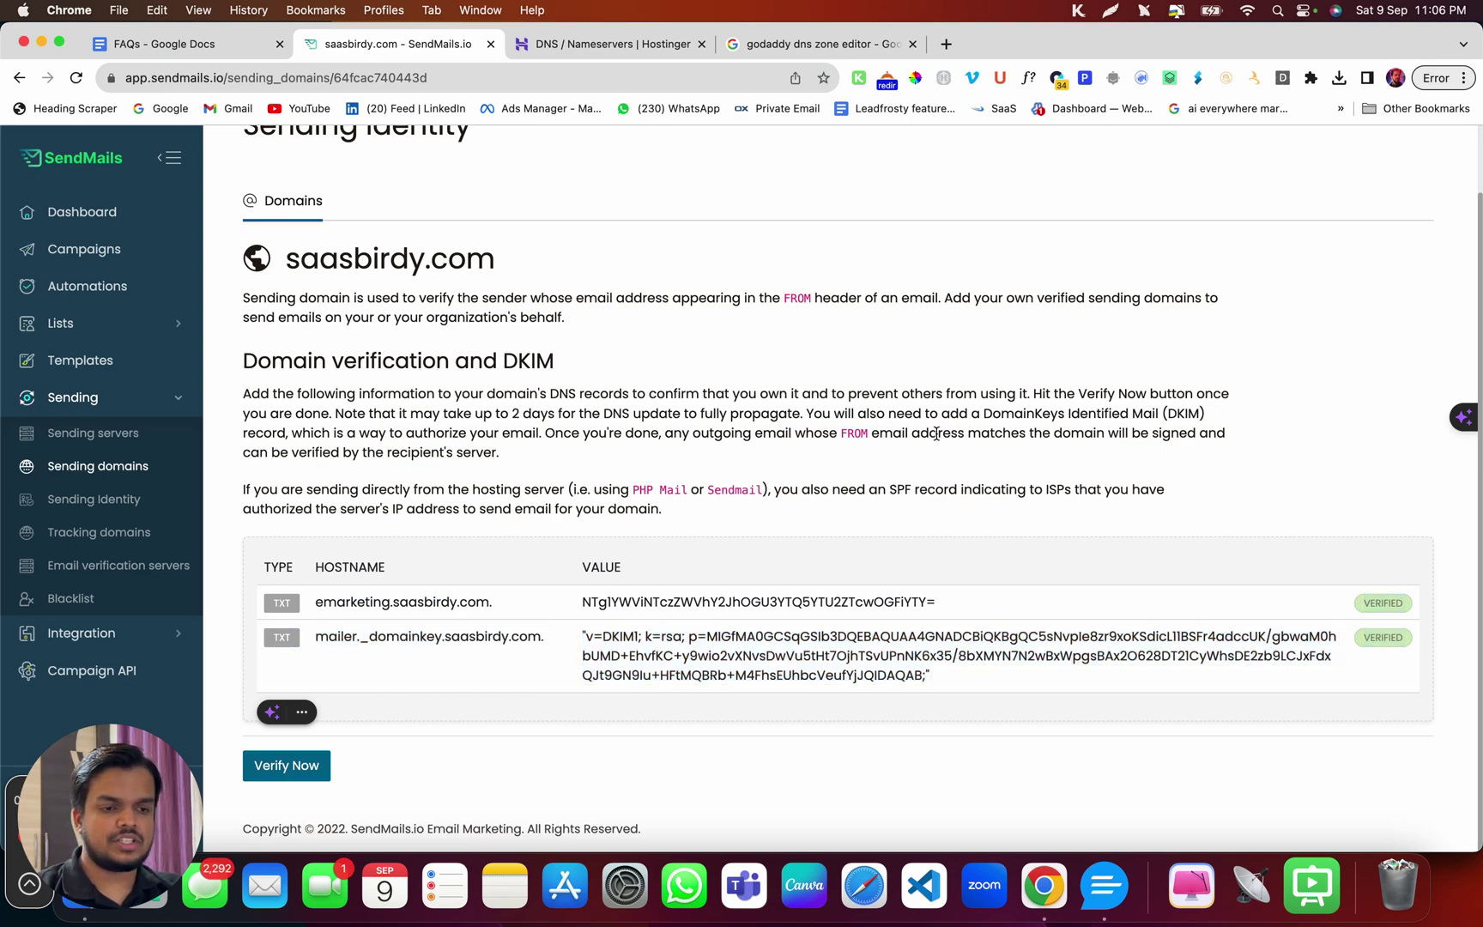
Open Sending domains and confirm saasbirdy.com is ACTIVE with domain and DKIM verification ticked.
click(80, 467)
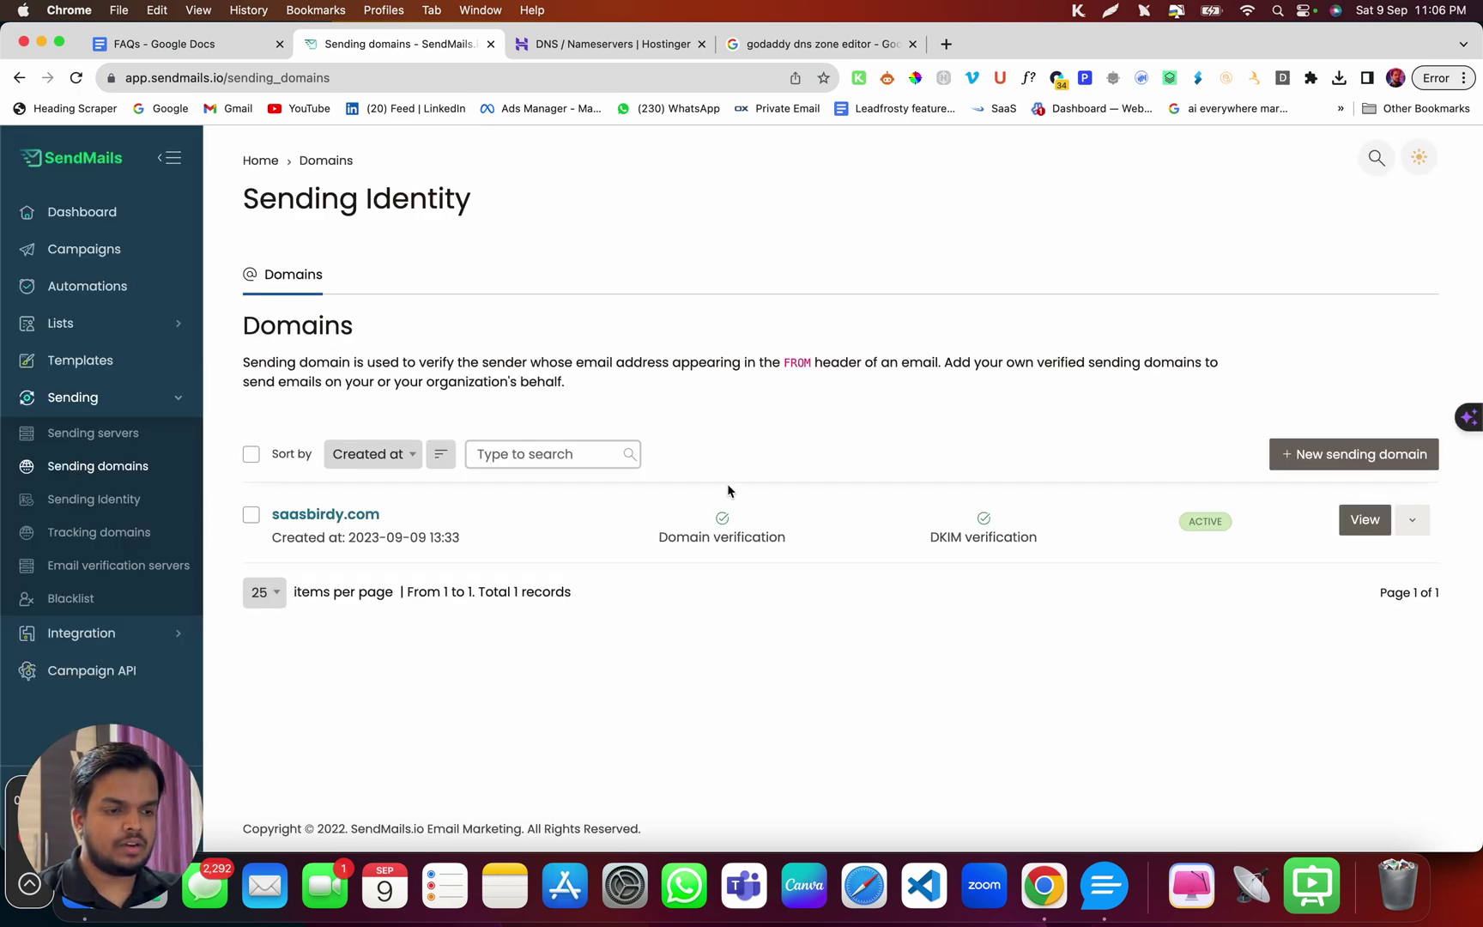
drag(660, 539, 802, 544)
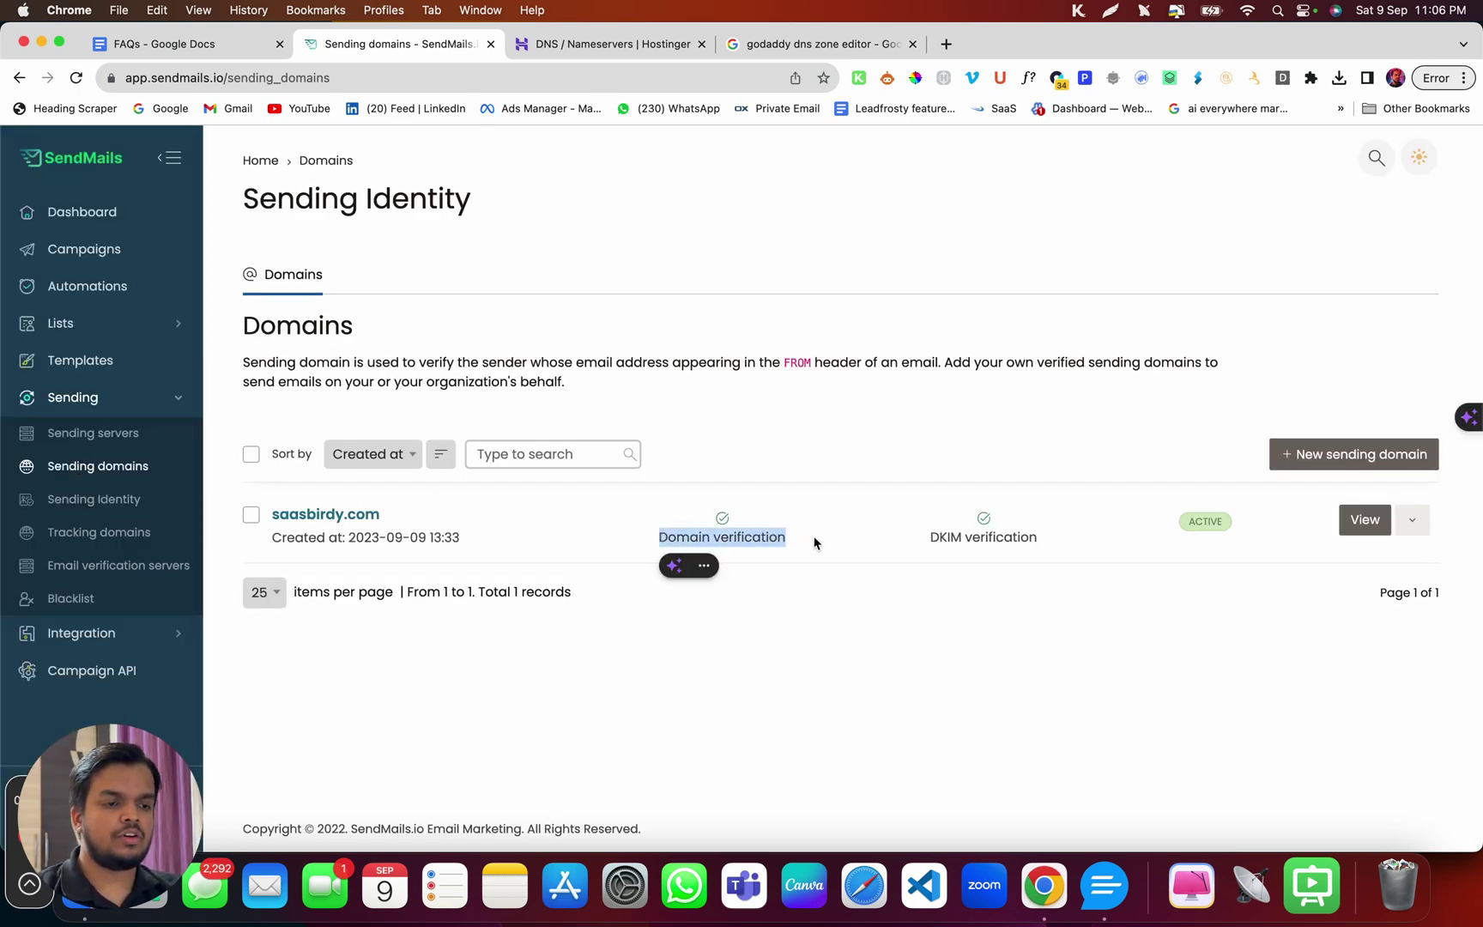
drag(930, 537, 1027, 534)
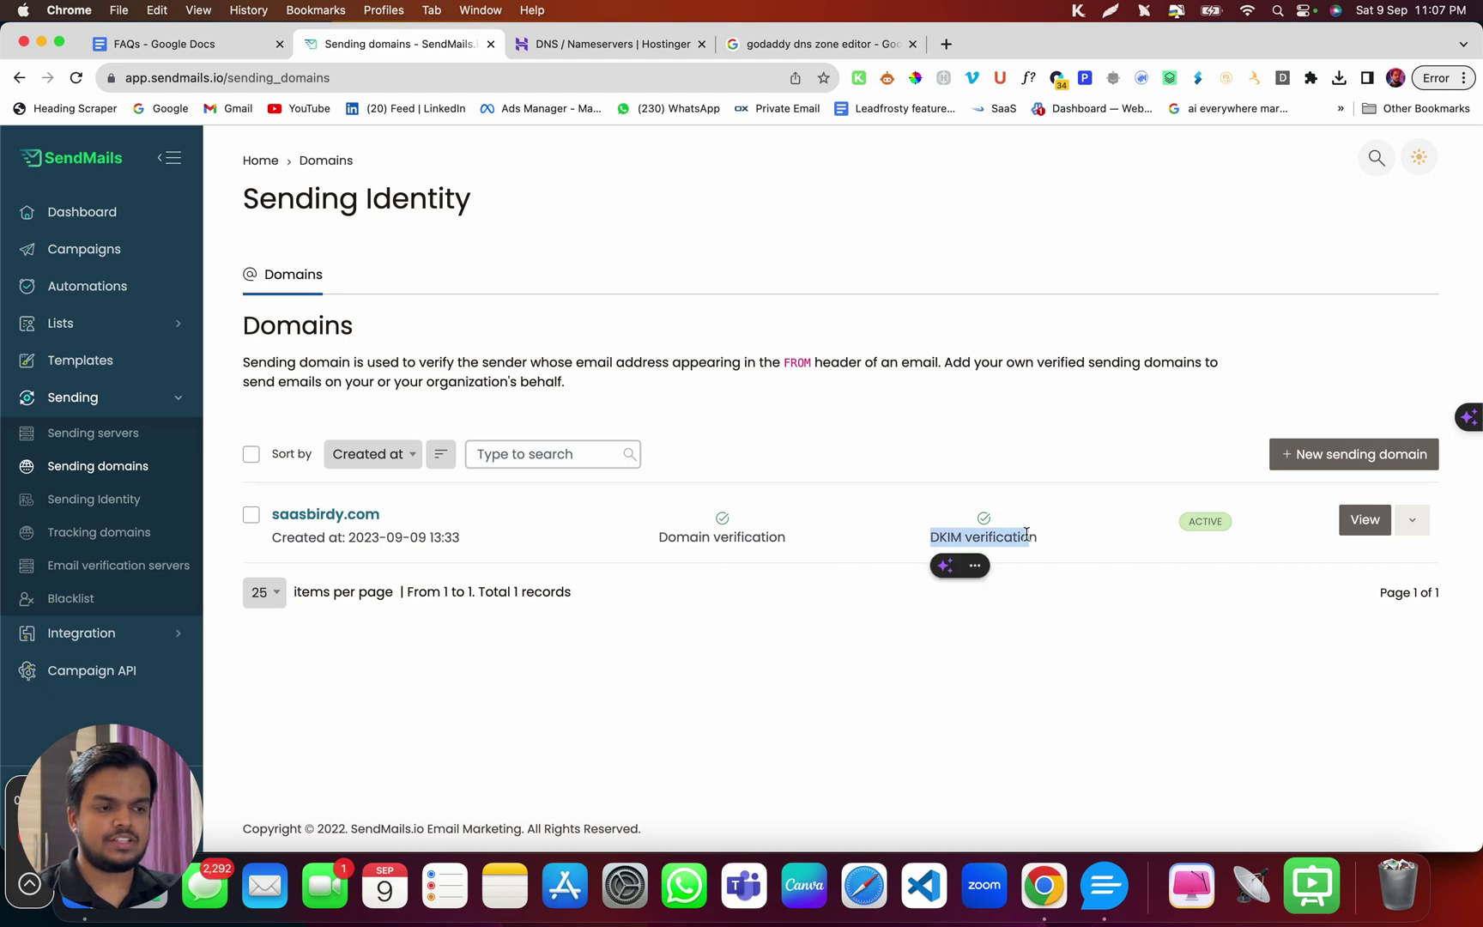